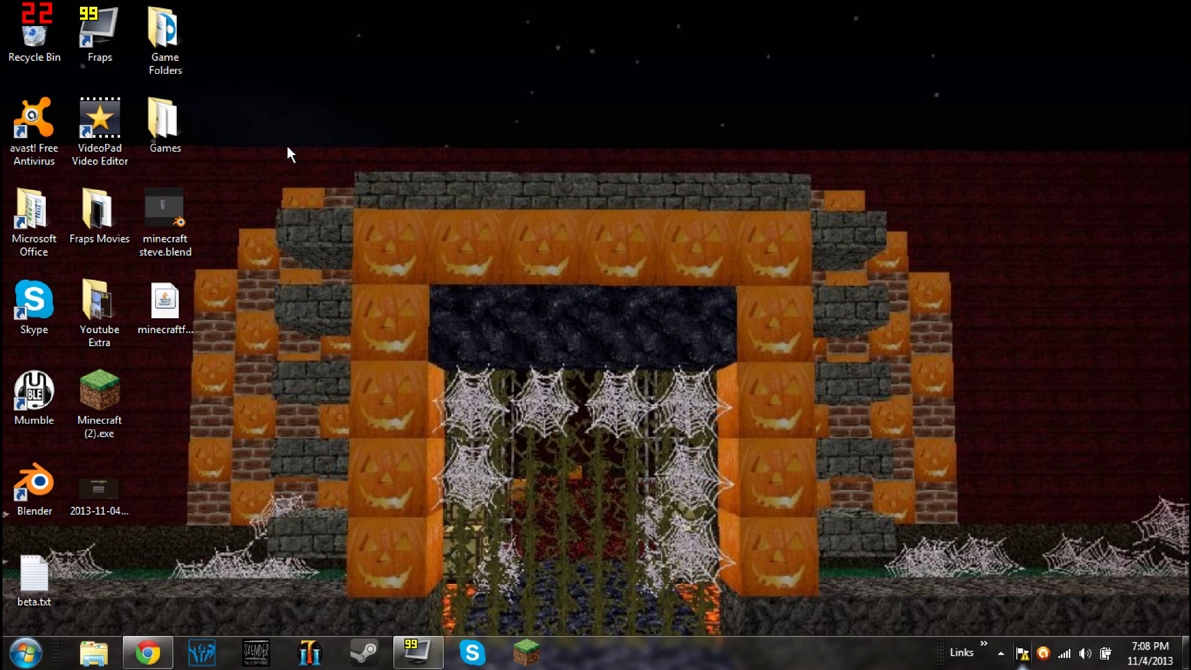
pyautogui.moveTo(266, 133); pyautogui.dragTo(438, 244)
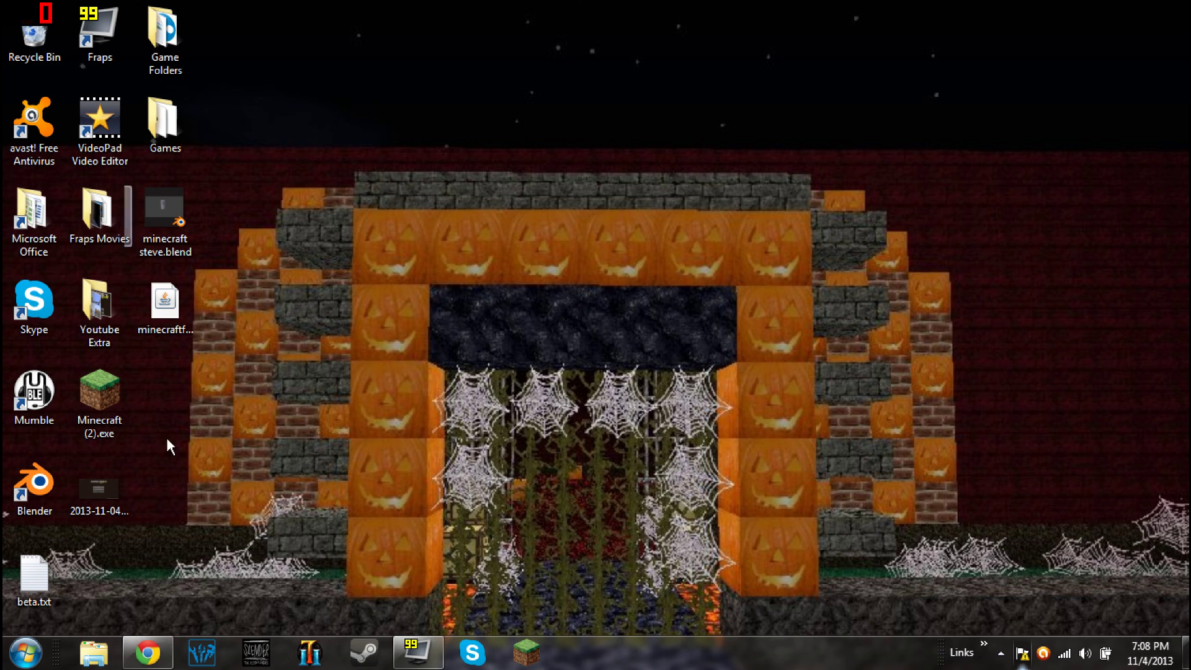
pyautogui.click(147, 653)
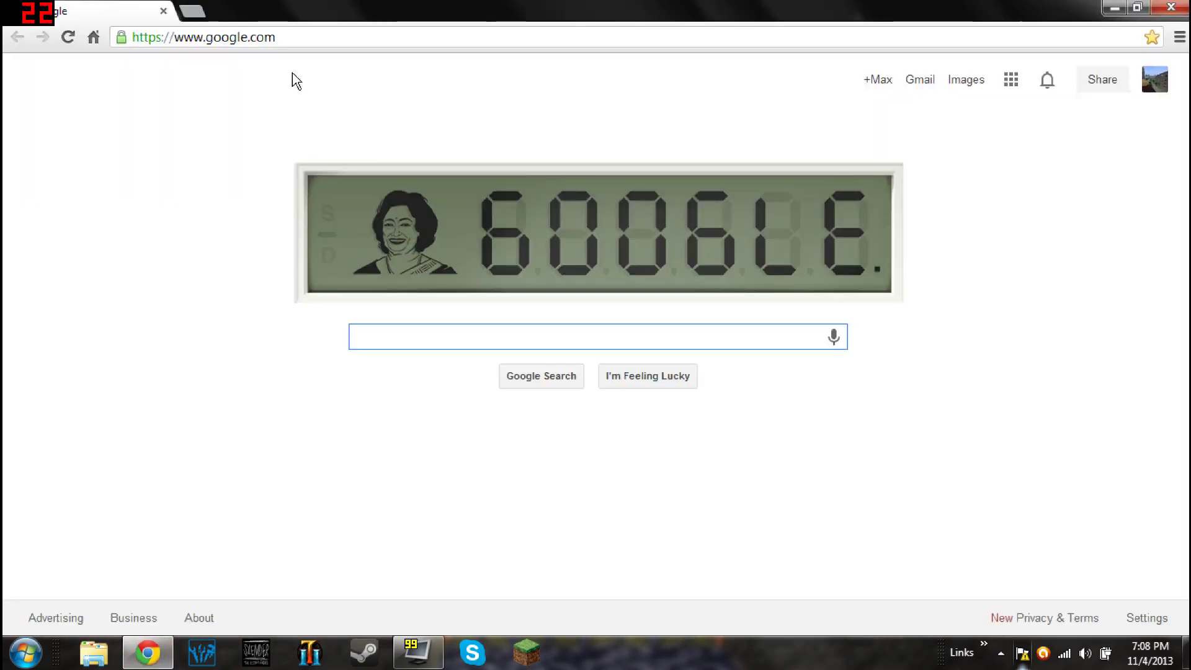
pyautogui.hotkey('ctrl', 'a')
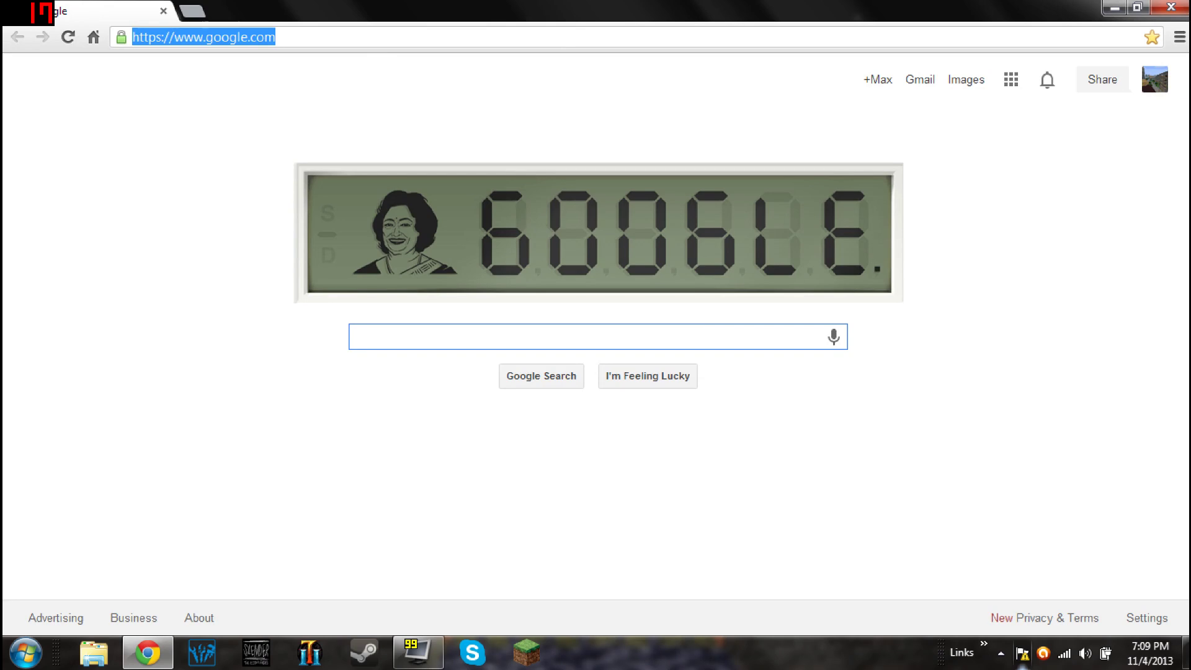
pyautogui.write('www.')
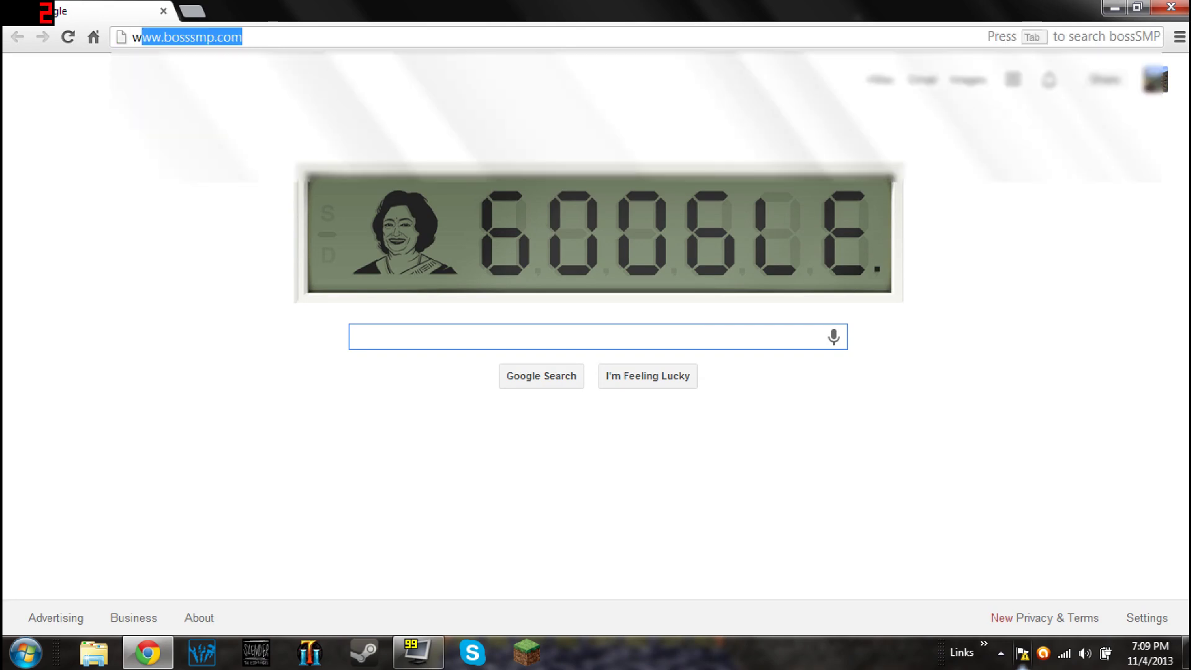
pyautogui.write('7=Zi')
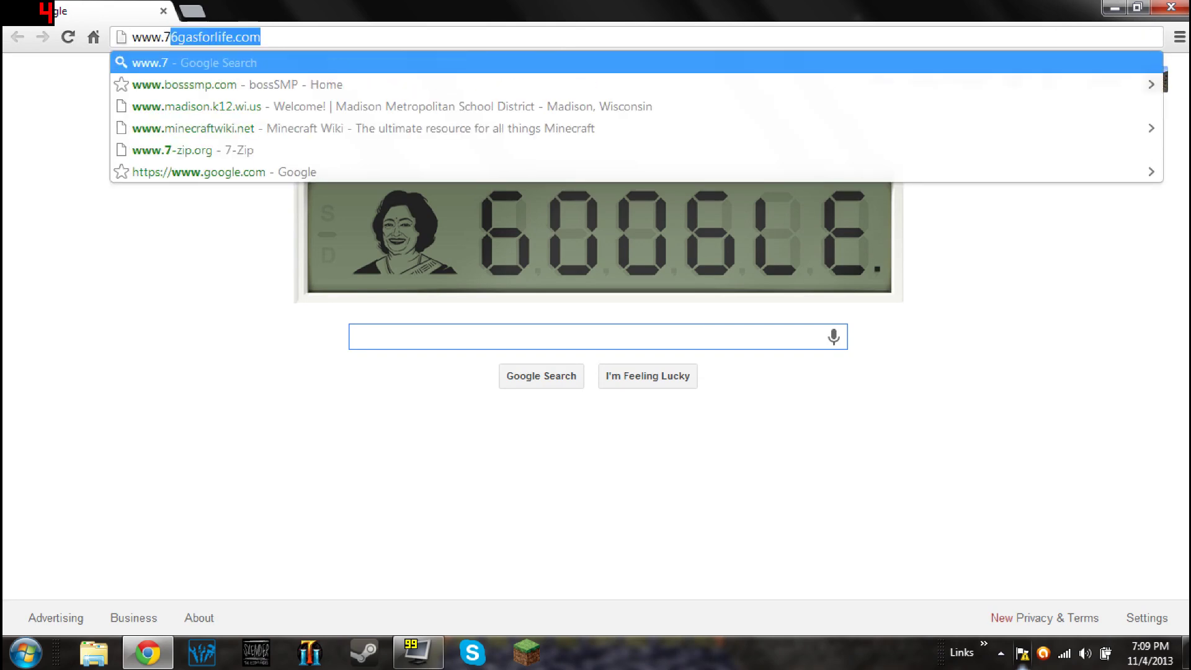
pyautogui.press('BackSpace')
pyautogui.press('BackSpace')
pyautogui.press('BackSpace')
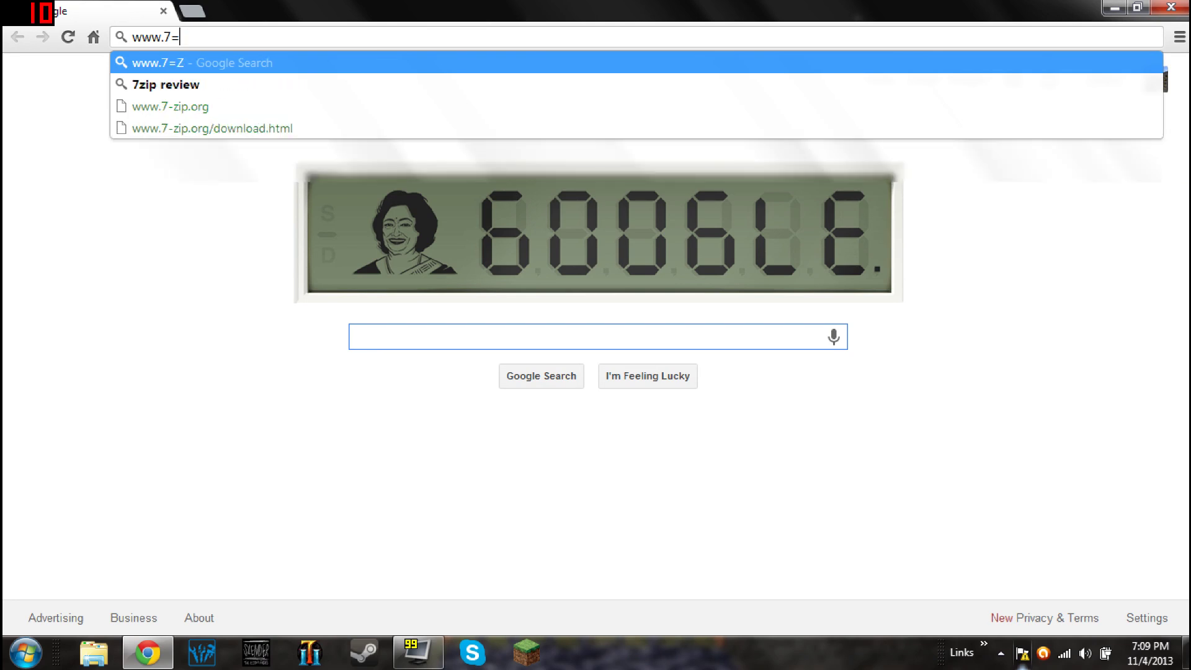
pyautogui.write('-')
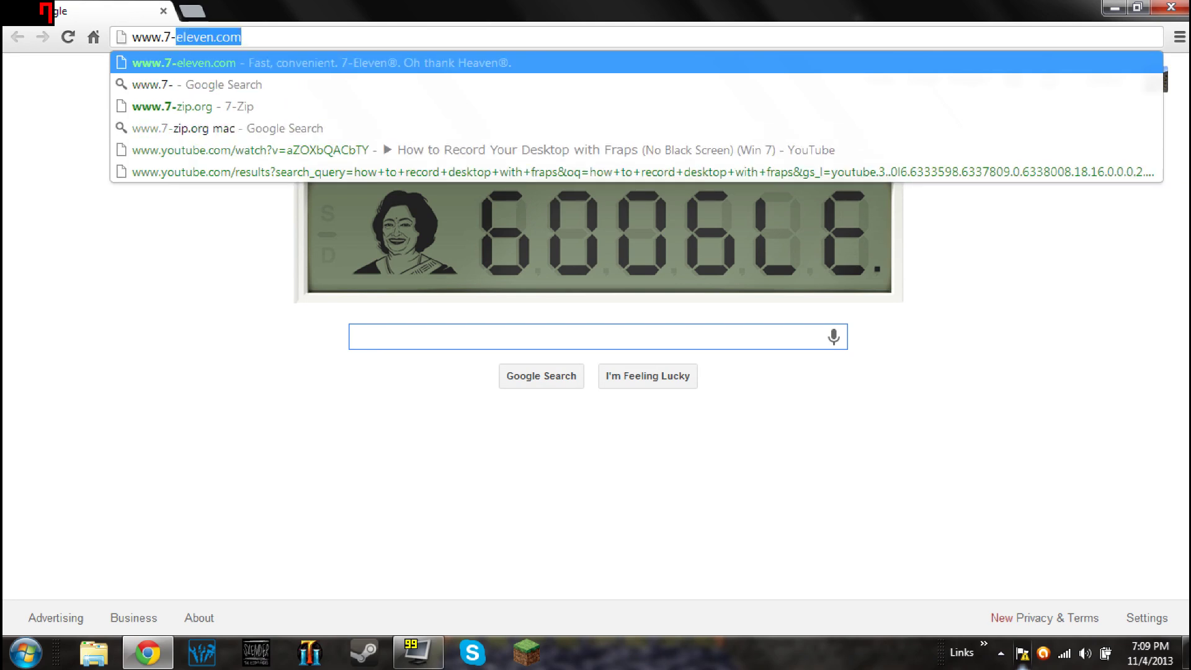
pyautogui.write('Zip.o')
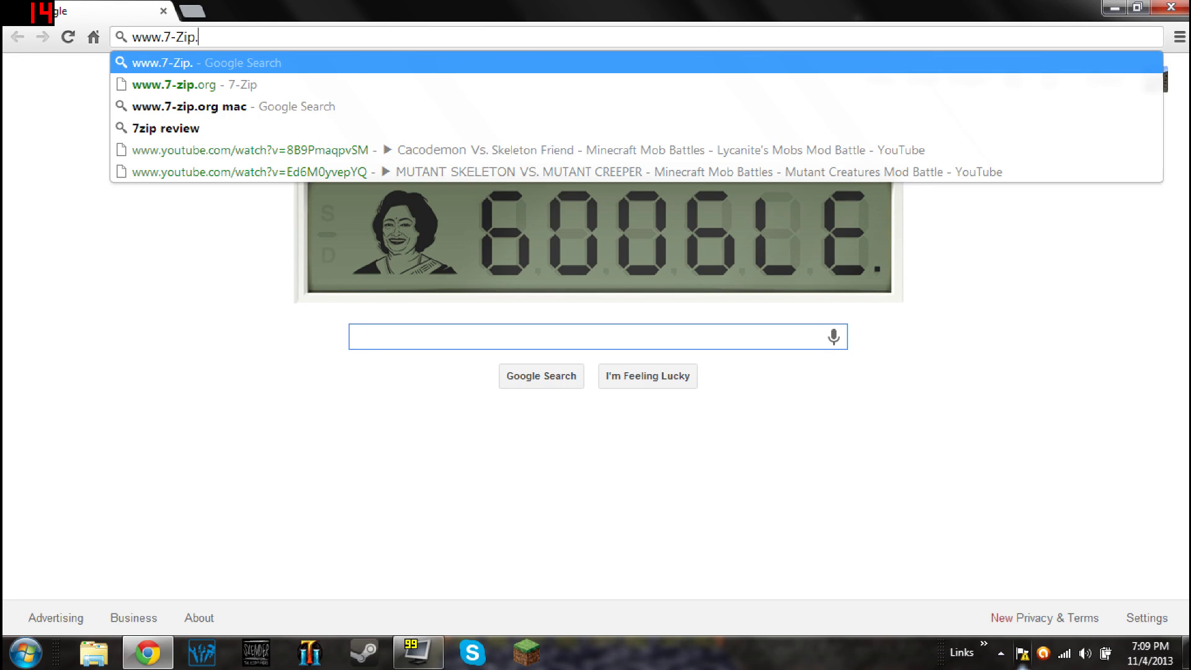
pyautogui.write('rg')
pyautogui.press('Return')
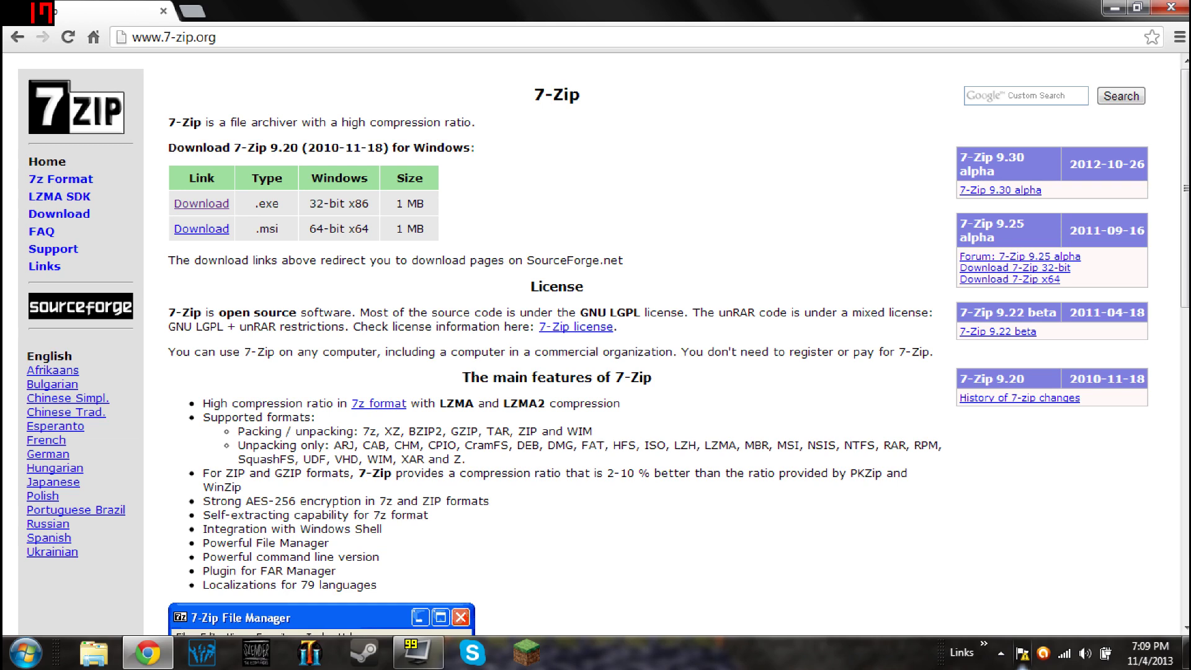
# - Start the 32-bit 7z920.exe download, then cancel it and close Chrome
pyautogui.click(214, 205)
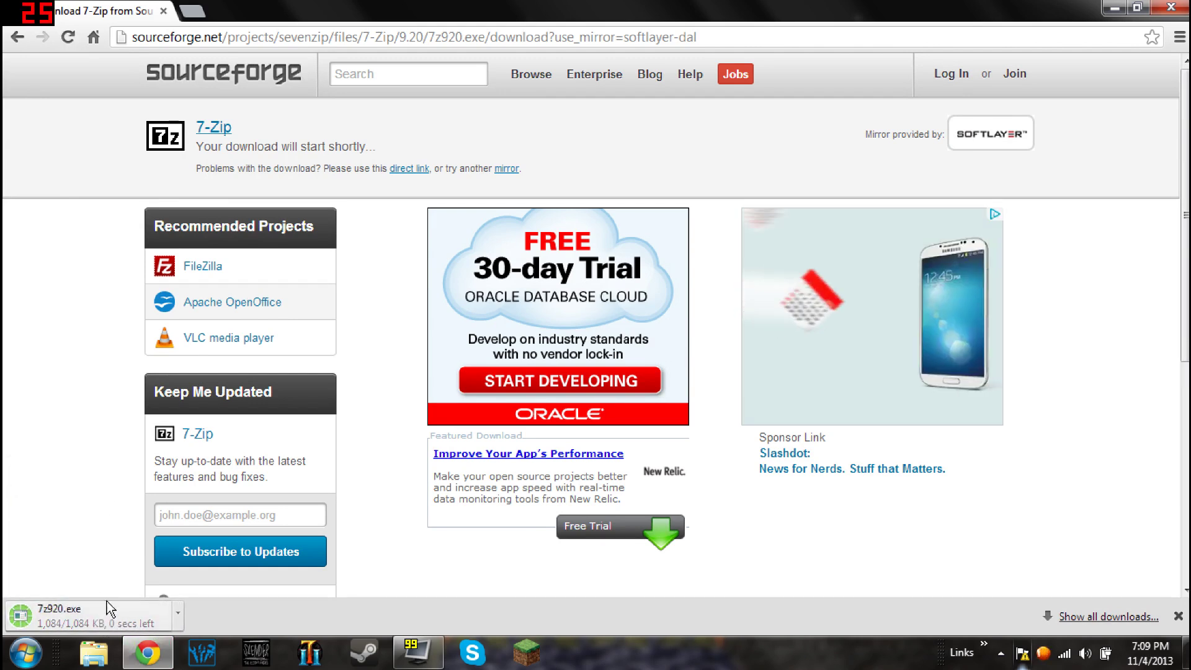
pyautogui.rightClick(173, 630)
pyautogui.click(220, 583)
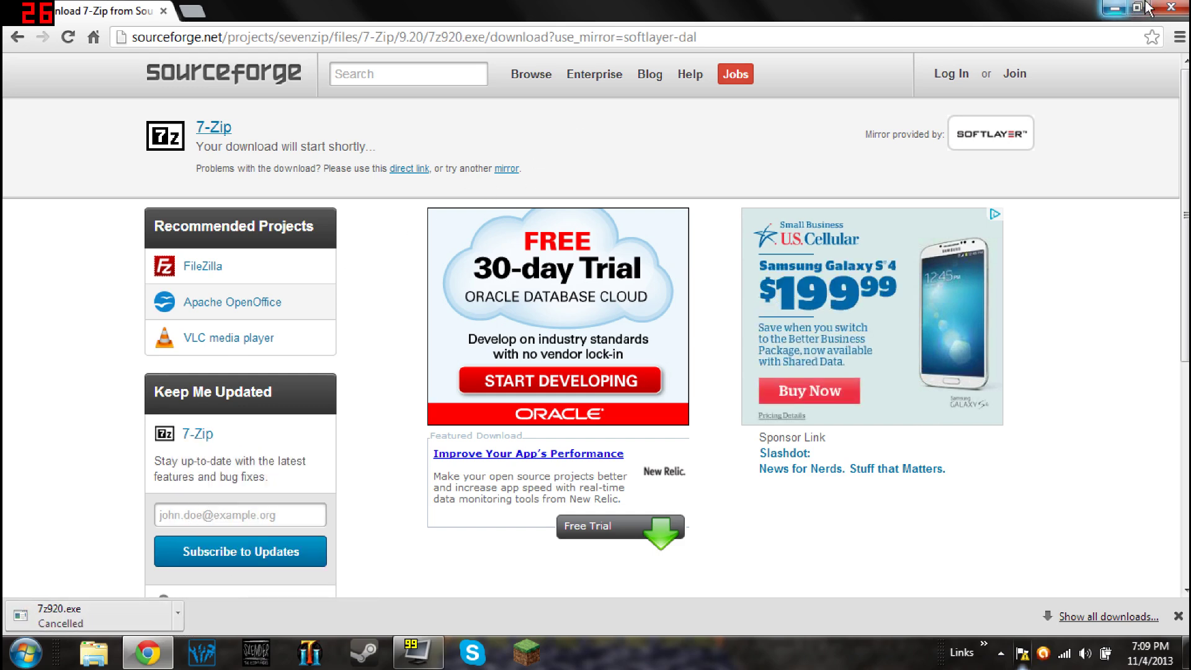
pyautogui.click(1178, 8)
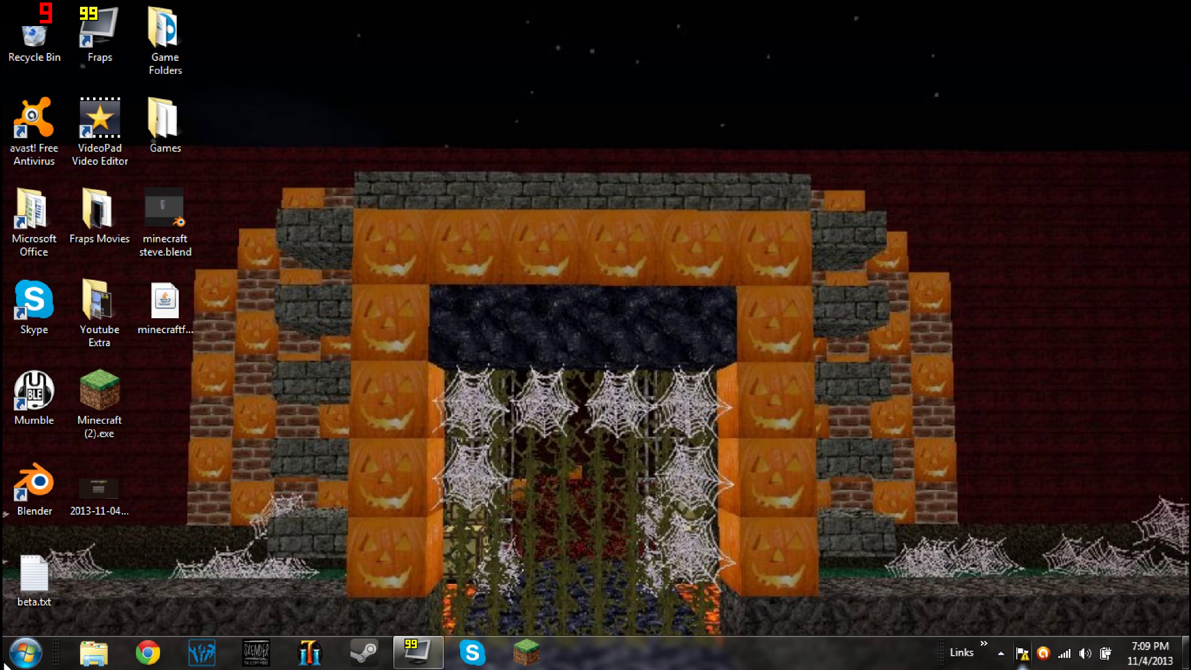
# - Search %appdata% from the Start menu to open the Roaming folder
pyautogui.press('super')
pyautogui.write('%app')
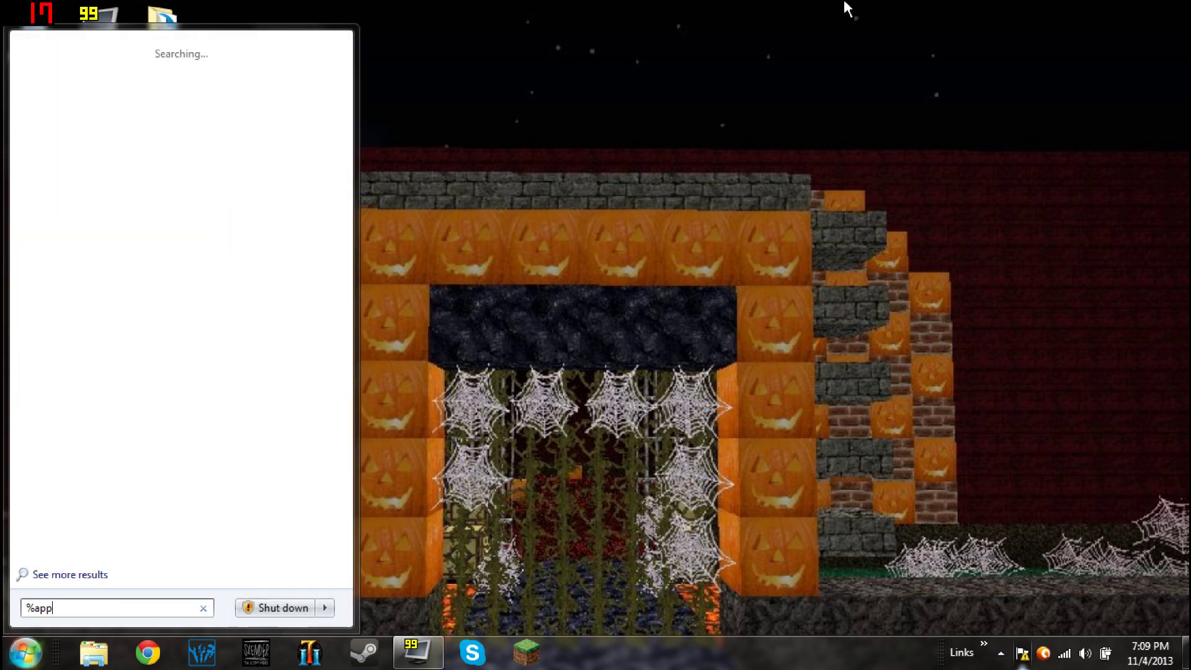
pyautogui.write('data%')
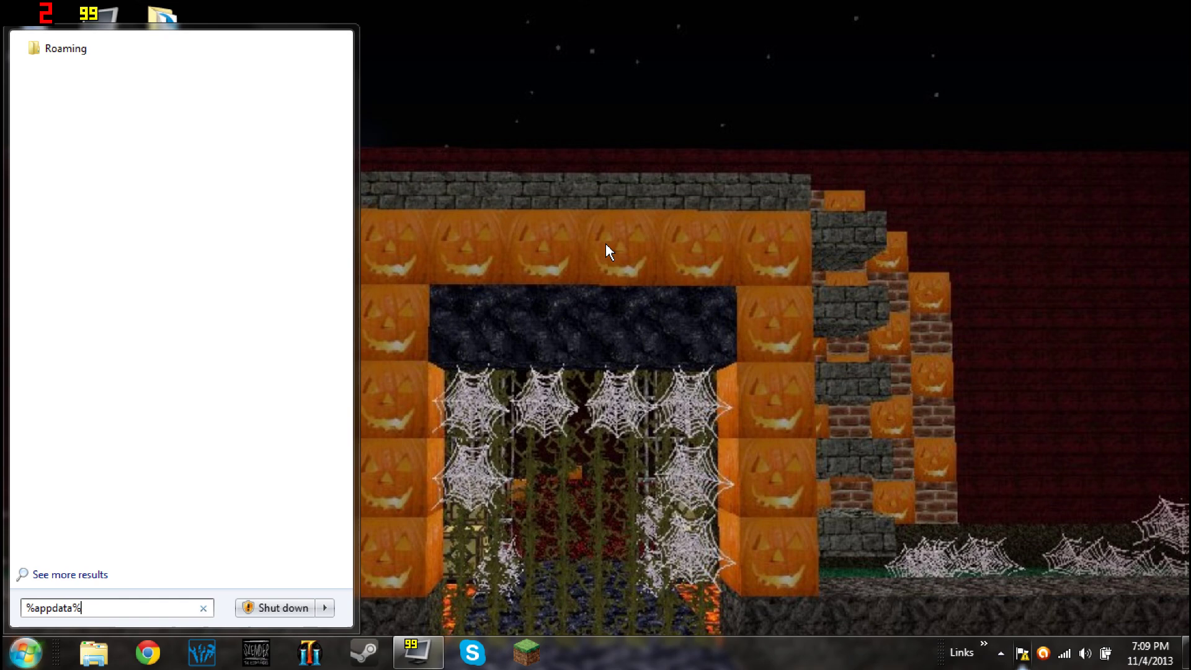
pyautogui.press('Return')
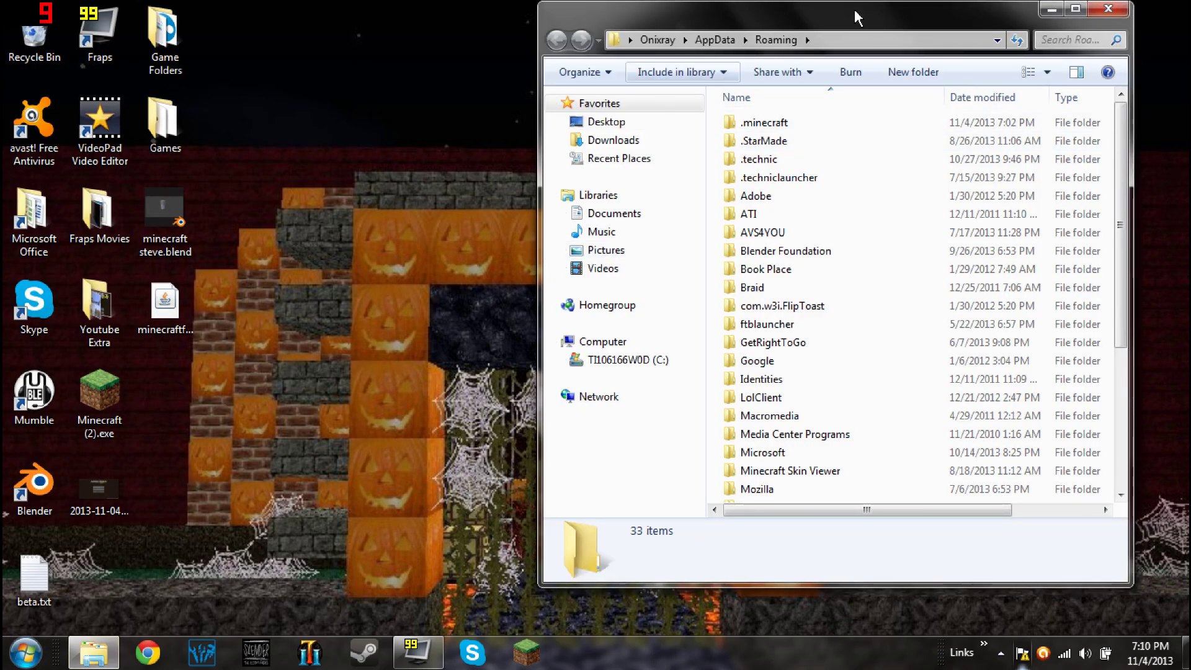
# - Maximize Explorer and navigate into .minecraft\versions\1.7.2
pyautogui.moveTo(818, 19); pyautogui.dragTo(706, 62)
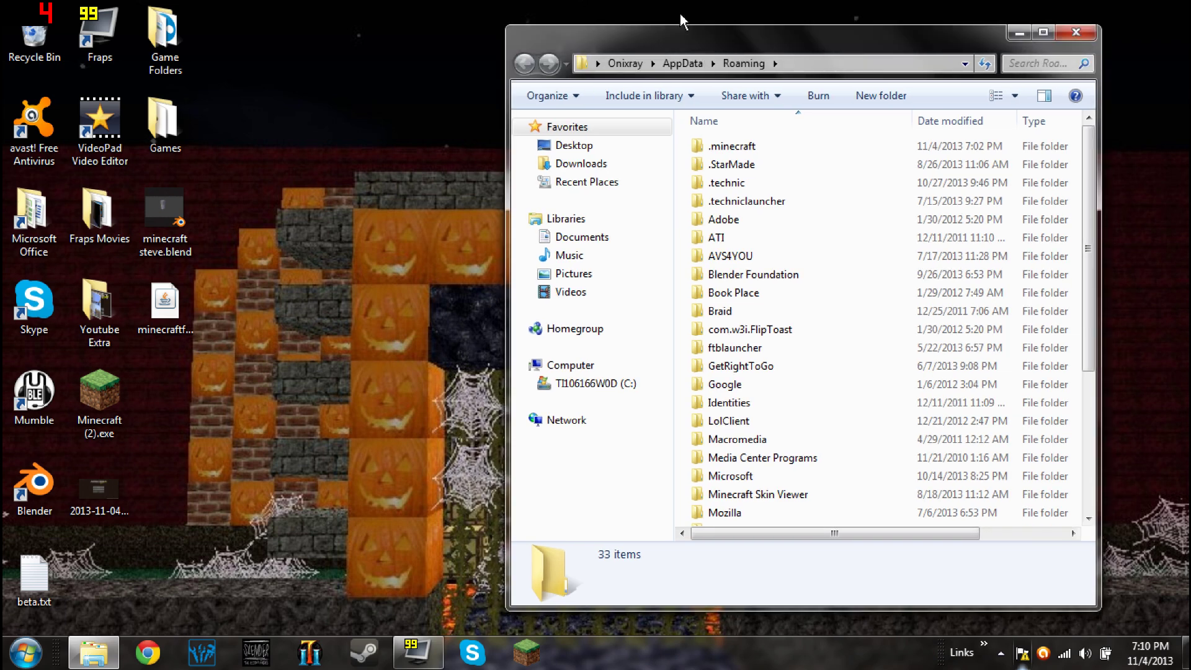
pyautogui.moveTo(713, 36); pyautogui.dragTo(647, 6)
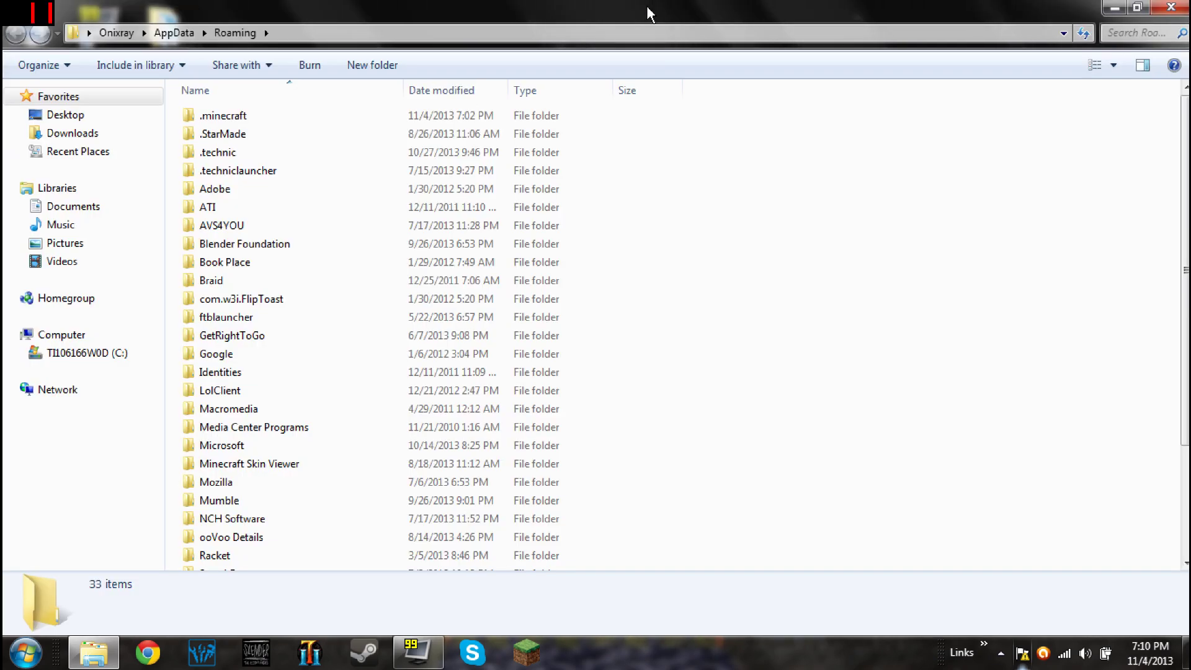
pyautogui.doubleClick(237, 120)
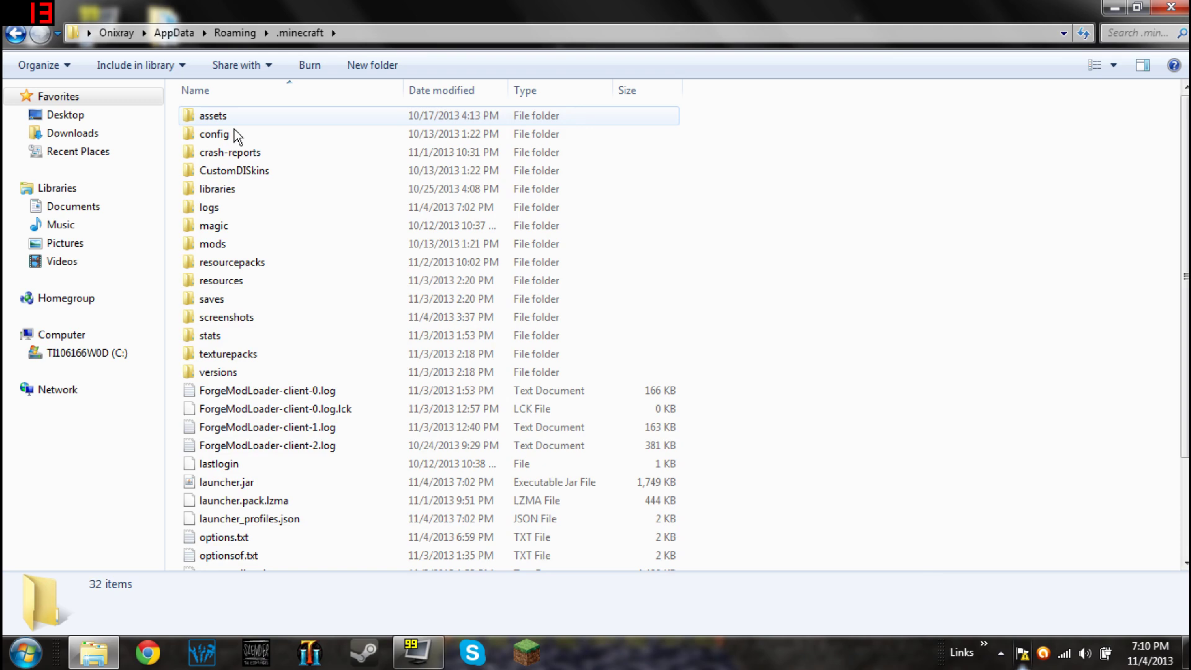
pyautogui.doubleClick(236, 372)
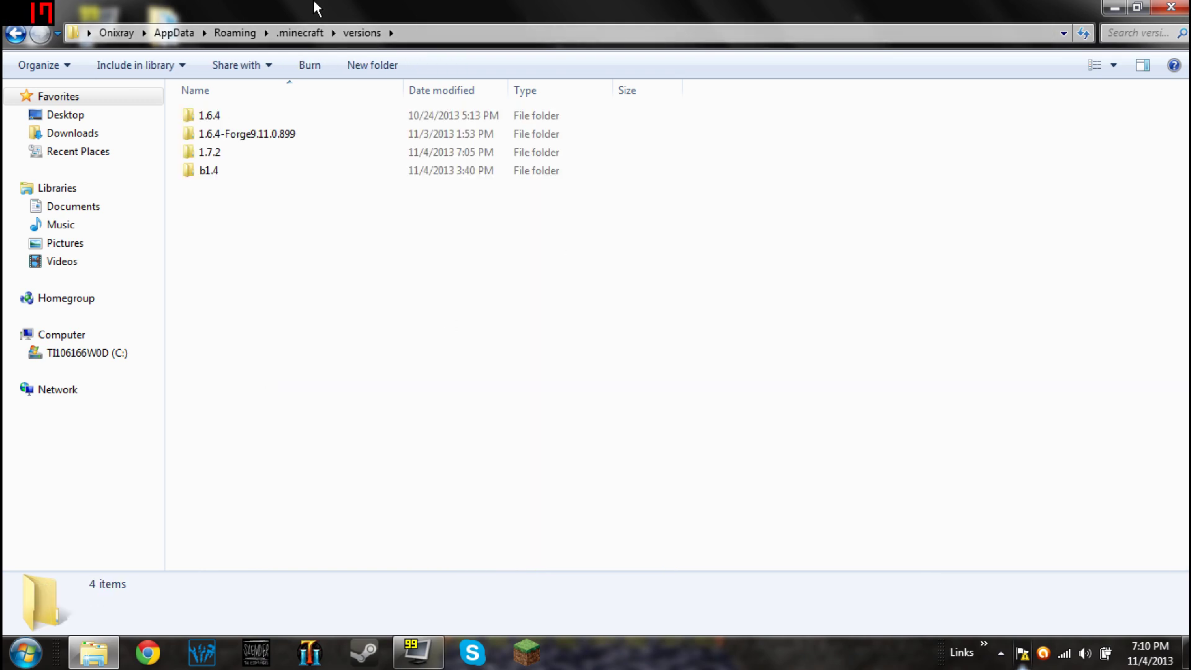
pyautogui.doubleClick(213, 162)
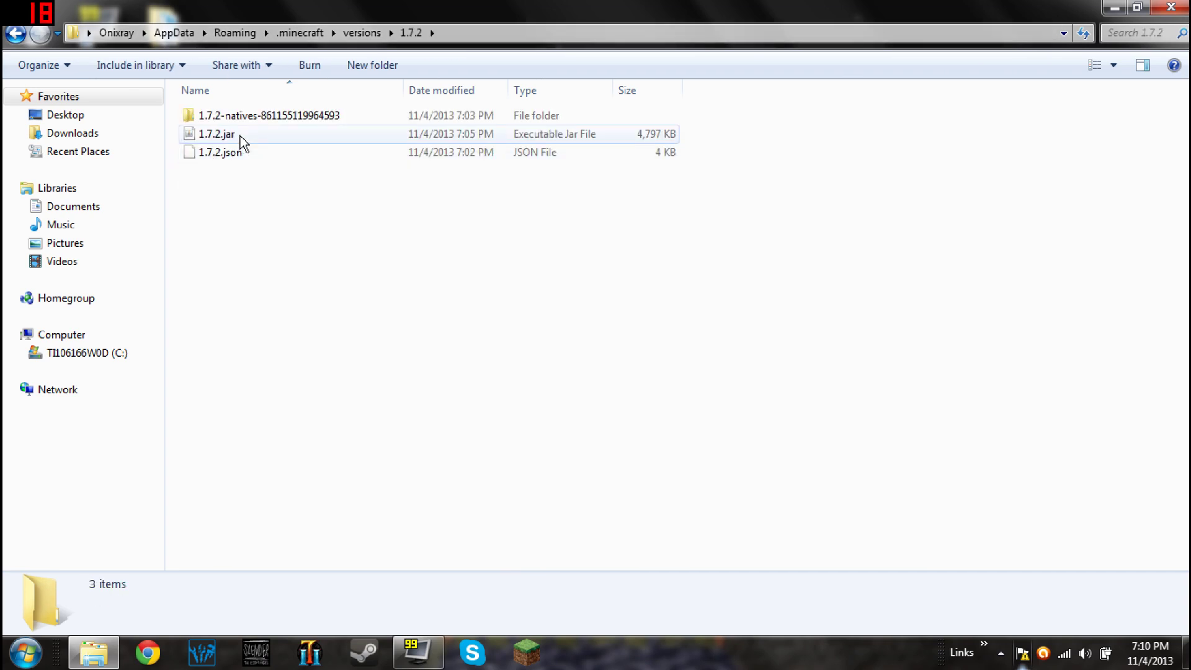
# - Open 1.7.2.jar as an archive through the 7-Zip context menu
pyautogui.rightClick(243, 138)
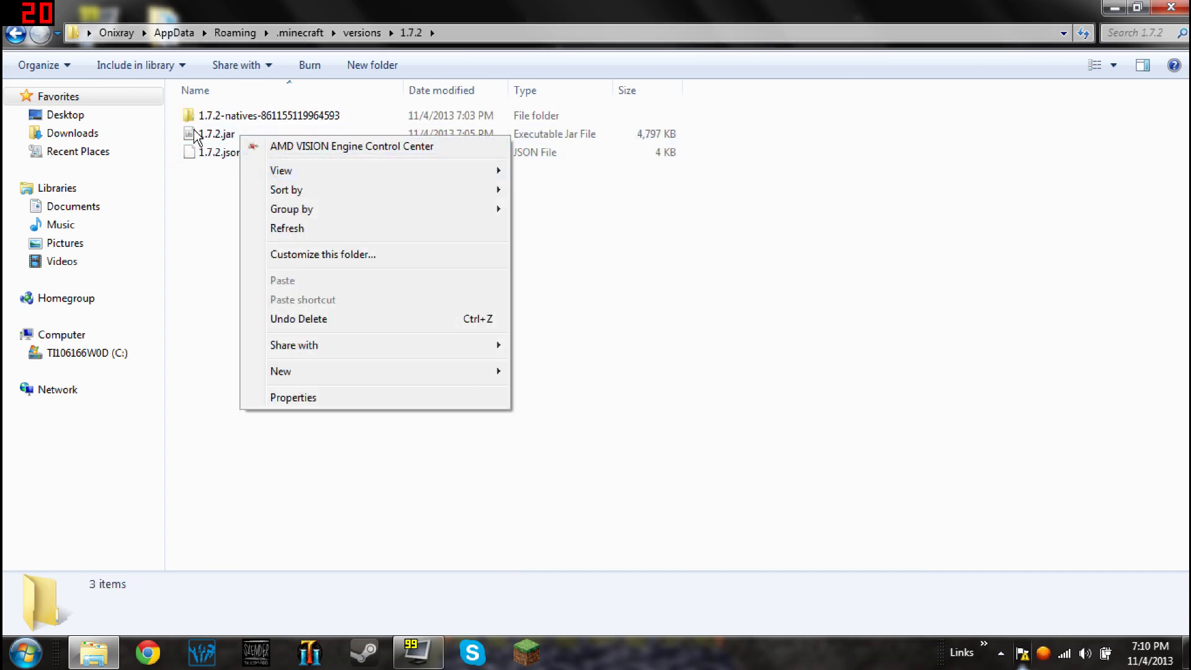
pyautogui.click(206, 139)
pyautogui.rightClick(206, 138)
pyautogui.moveTo(293, 164)
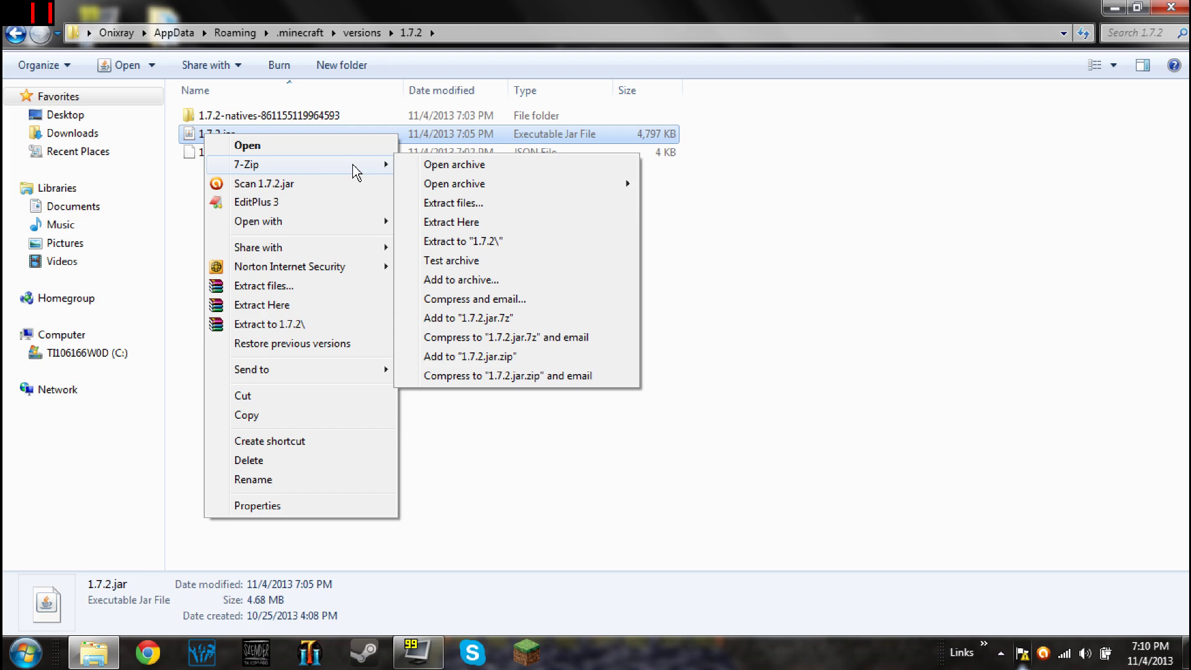
pyautogui.click(457, 165)
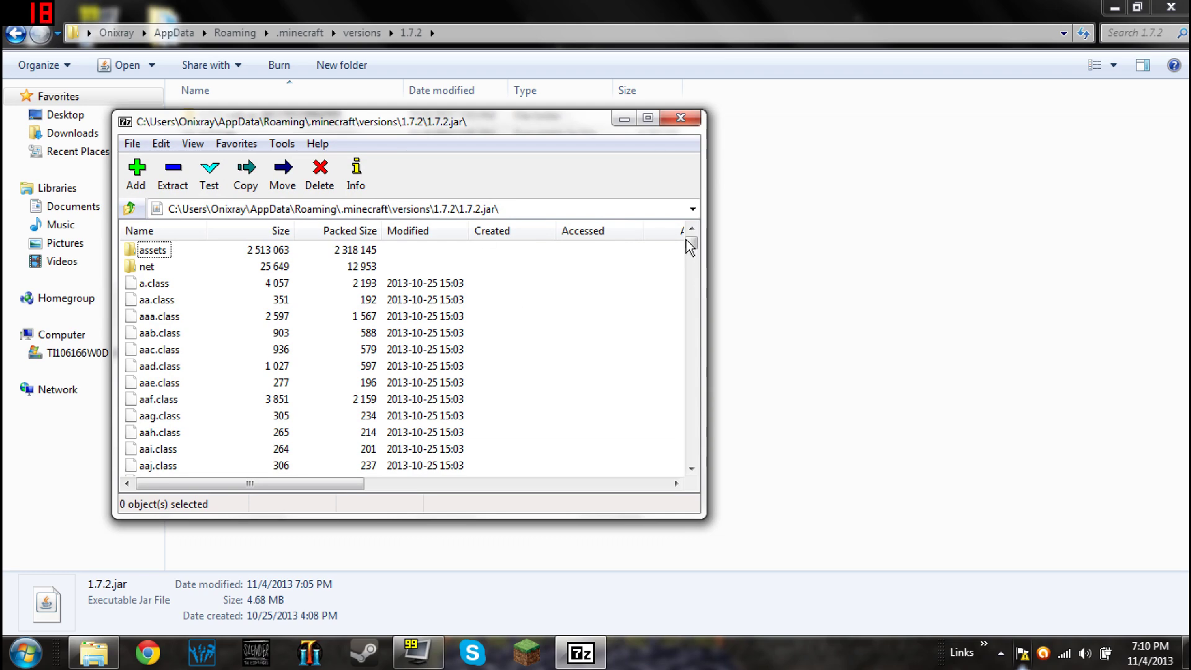
pyautogui.moveTo(693, 251); pyautogui.dragTo(695, 169)
# - Close the archive, launch Minecraft 1.7.2 with Play Offline, then quit the game
pyautogui.click(681, 118)
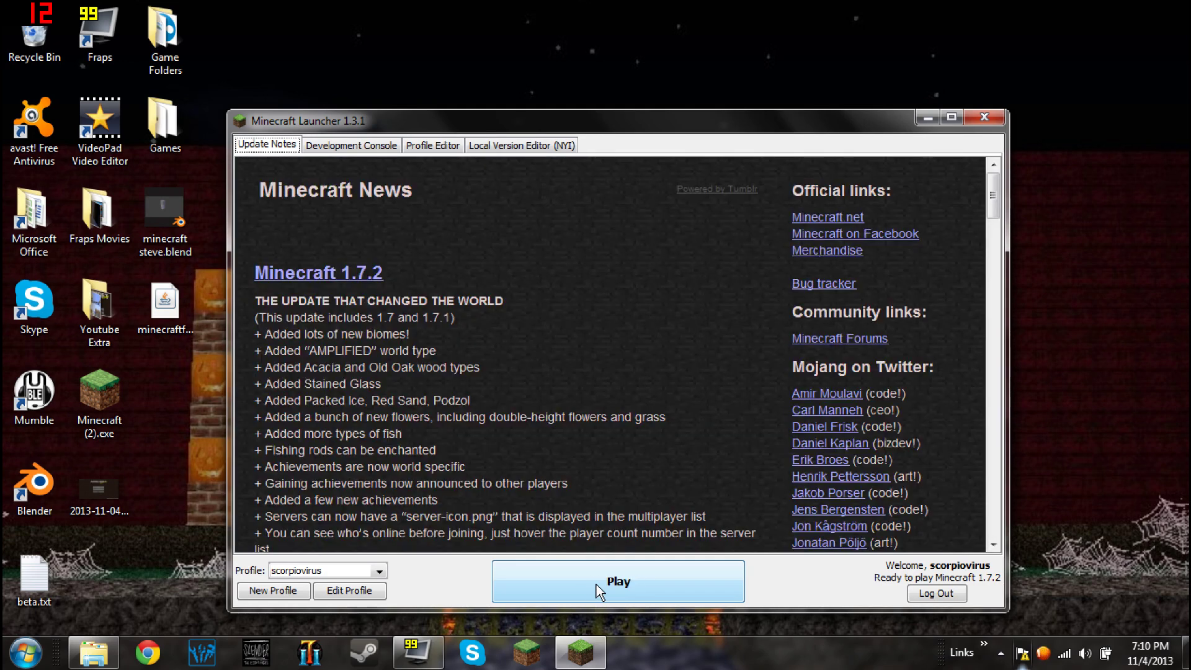
pyautogui.click(600, 590)
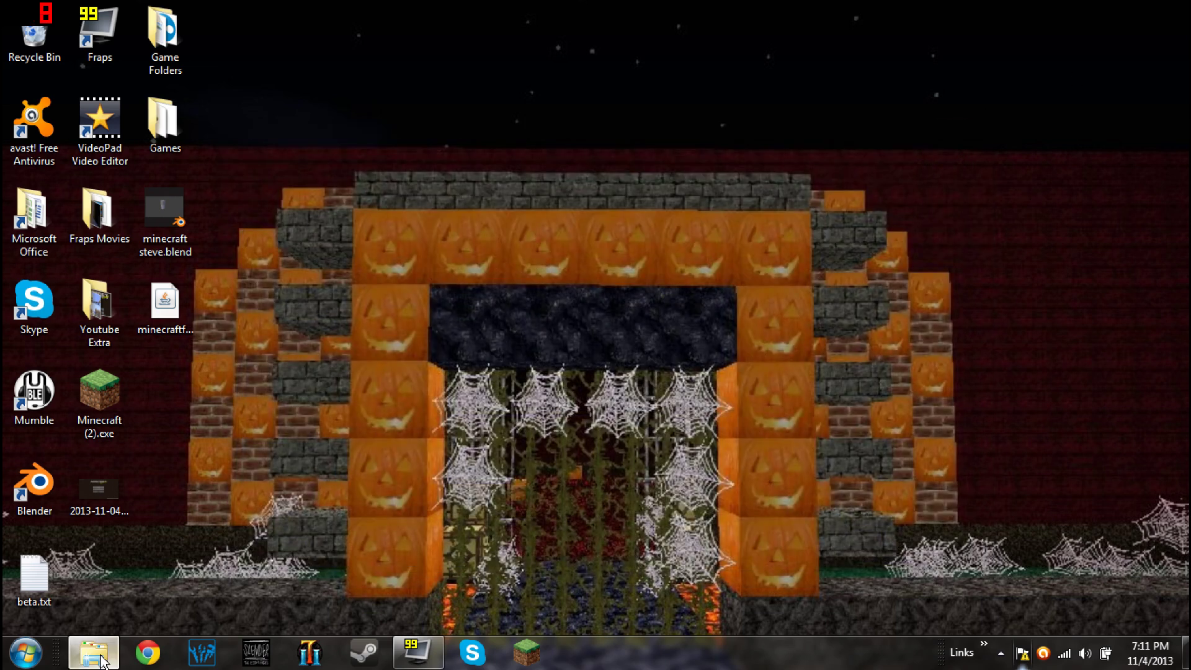
pyautogui.click(93, 651)
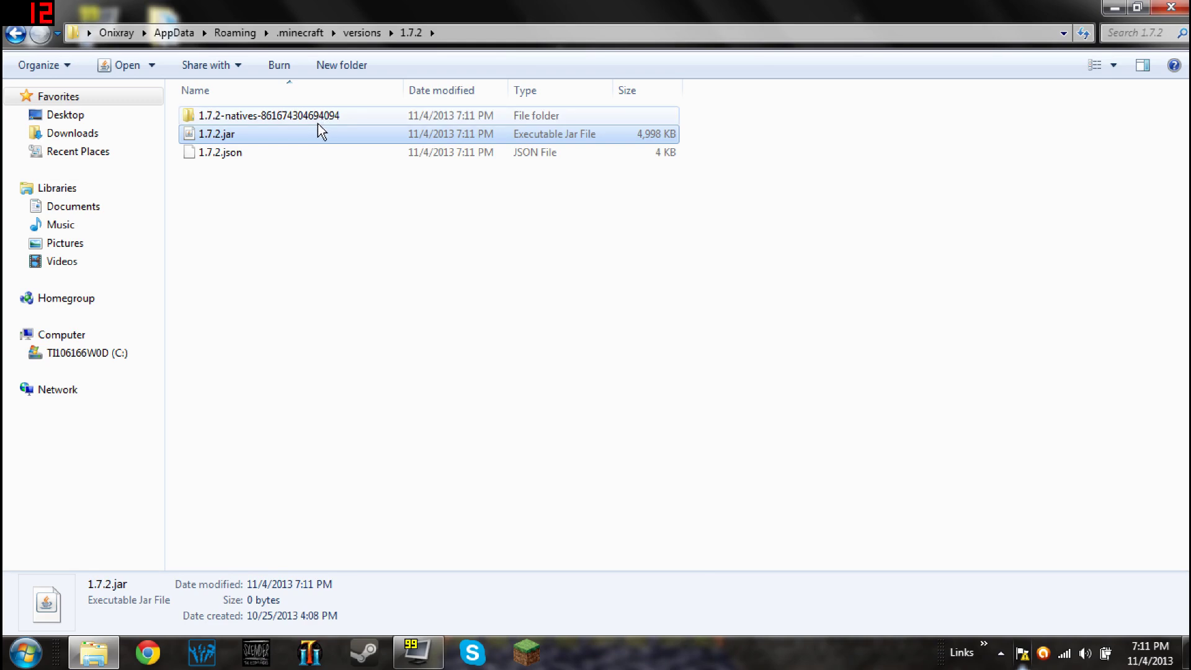
# - Reopen 1.7.2.jar as an archive in 7-Zip
pyautogui.rightClick(316, 134)
pyautogui.moveTo(491, 172)
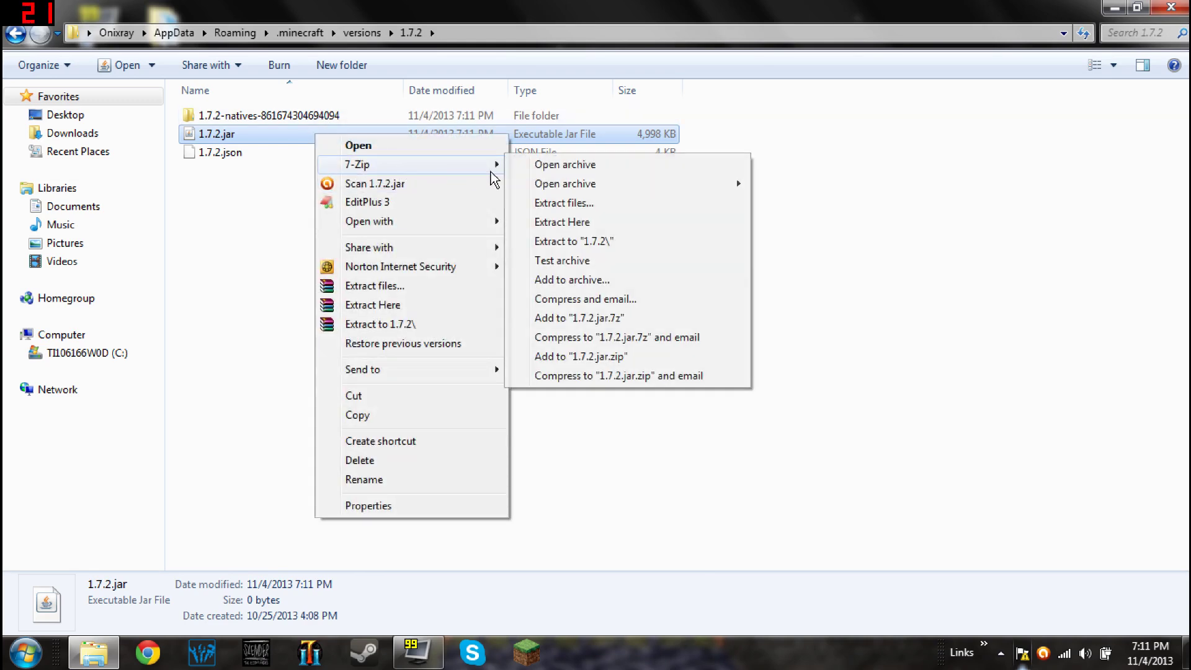
pyautogui.click(534, 166)
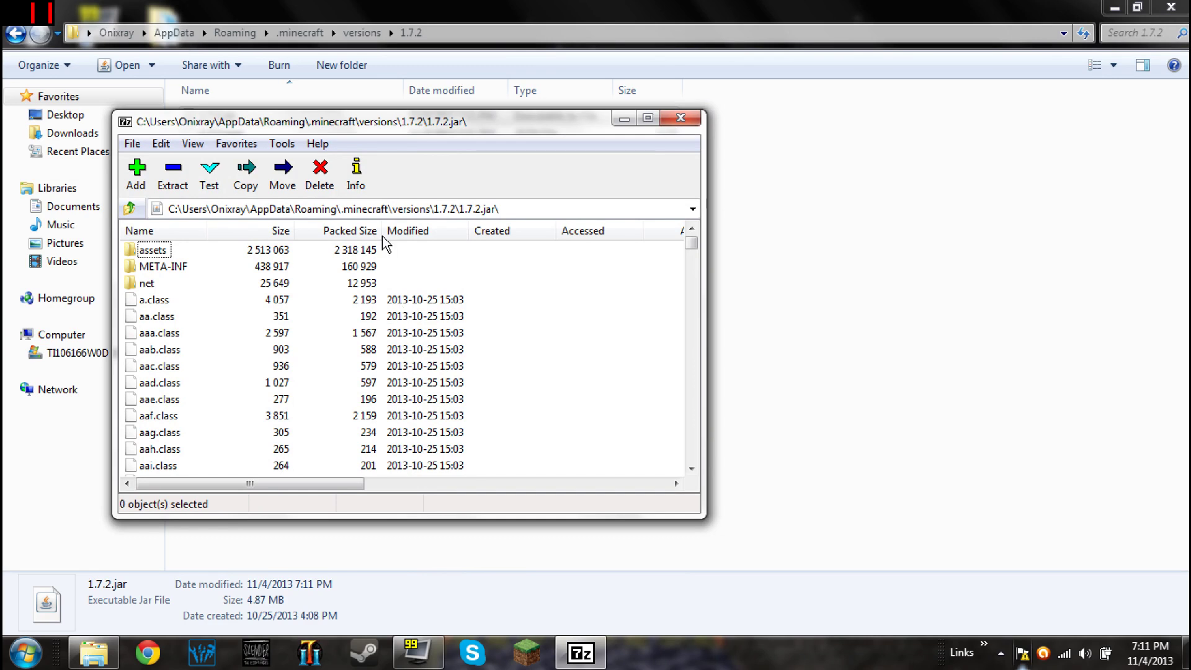
# - Browse into net\minecraft, then go back up to the jar's top level
pyautogui.click(148, 268)
pyautogui.click(153, 252)
pyautogui.click(159, 267)
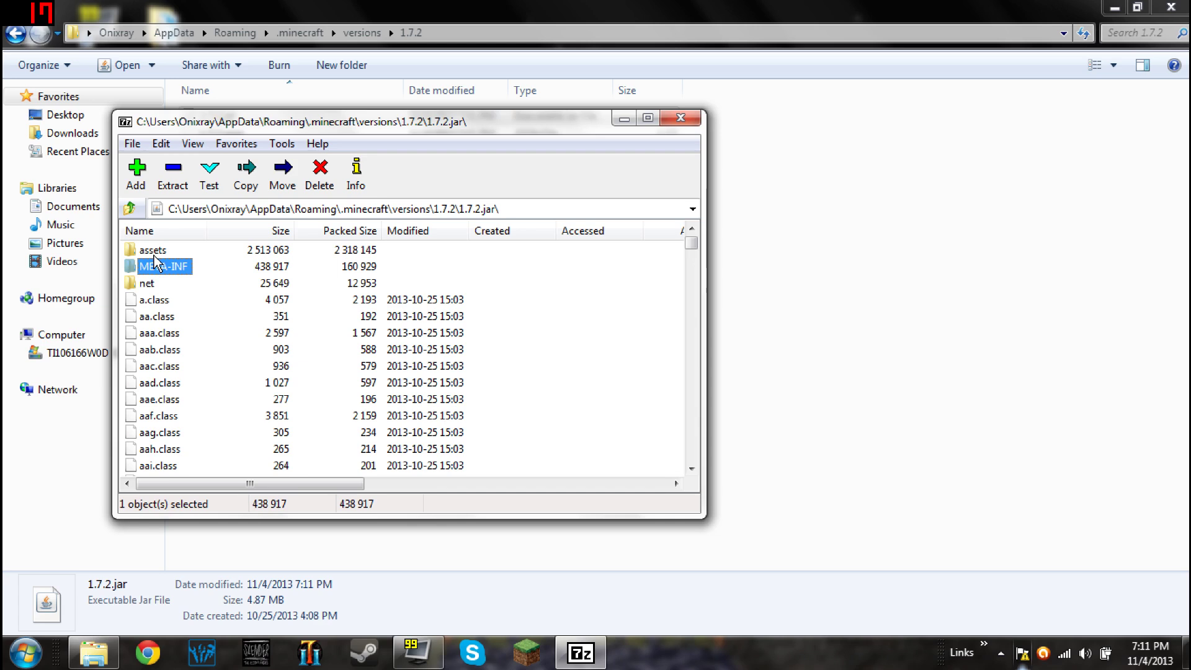
pyautogui.click(153, 251)
pyautogui.click(149, 283)
pyautogui.doubleClick(149, 283)
pyautogui.doubleClick(152, 250)
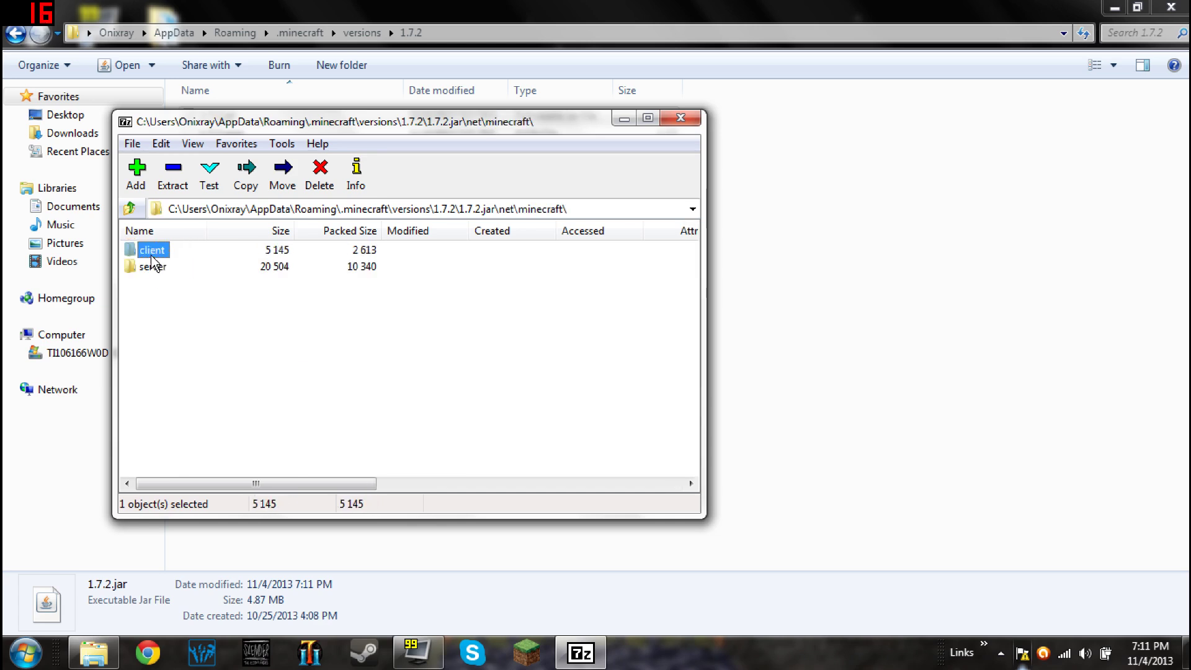
pyautogui.click(130, 209)
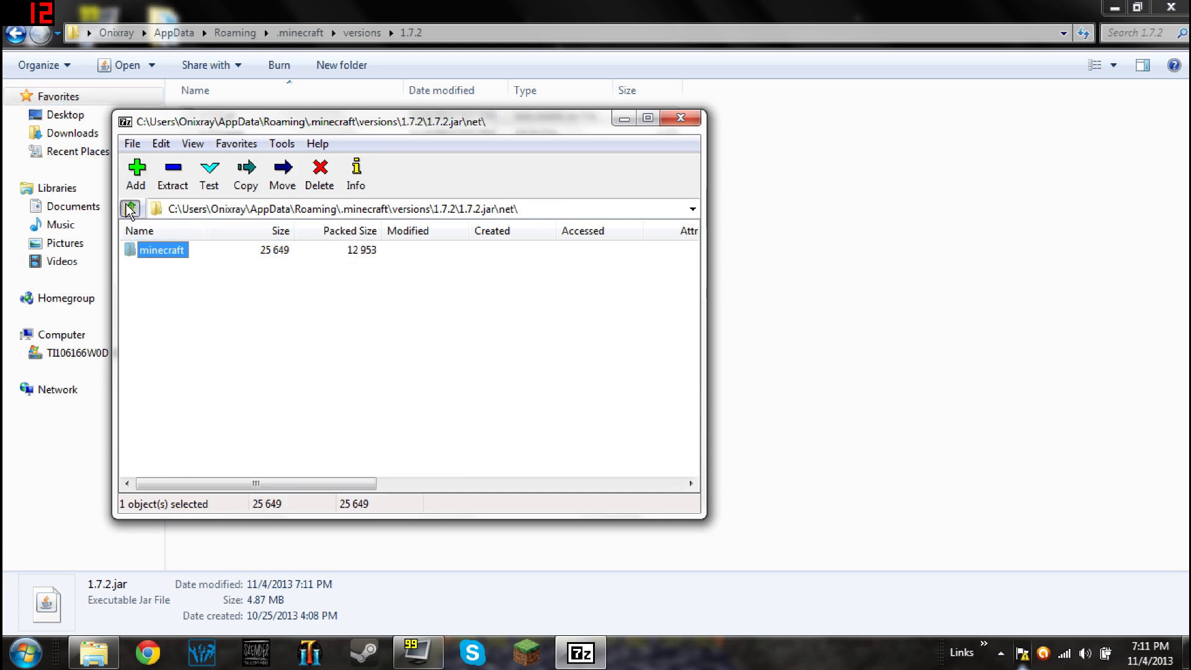
pyautogui.click(130, 209)
# - Maximize the 7-Zip archive window
pyautogui.rightClick(170, 271)
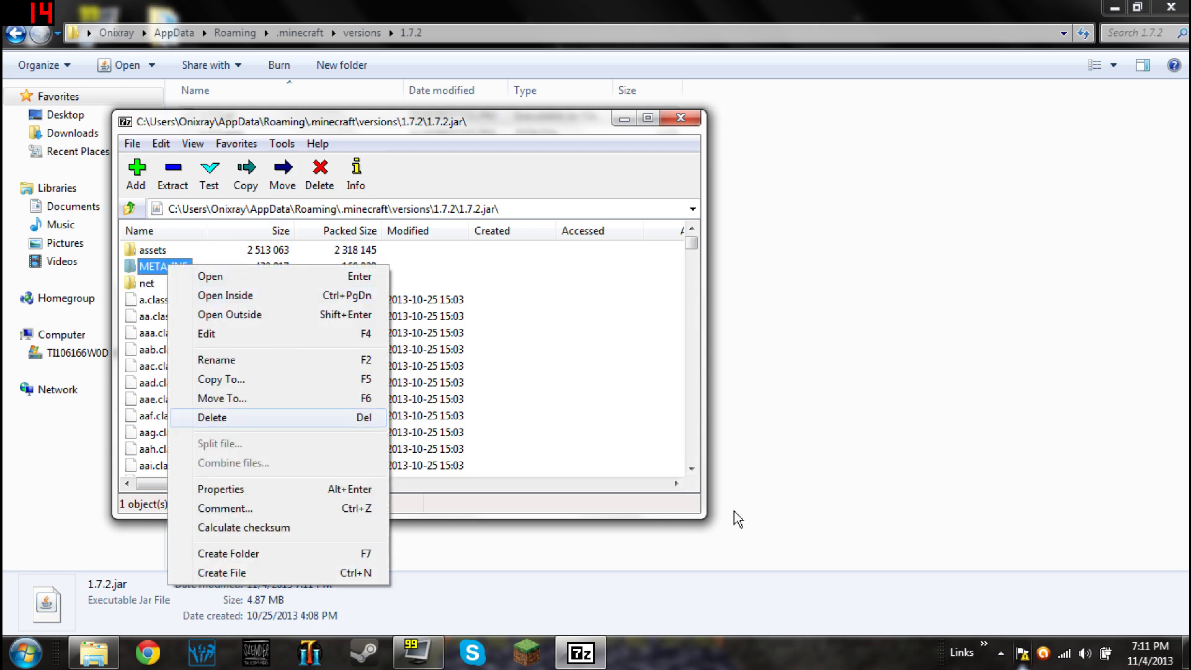
pyautogui.click(648, 118)
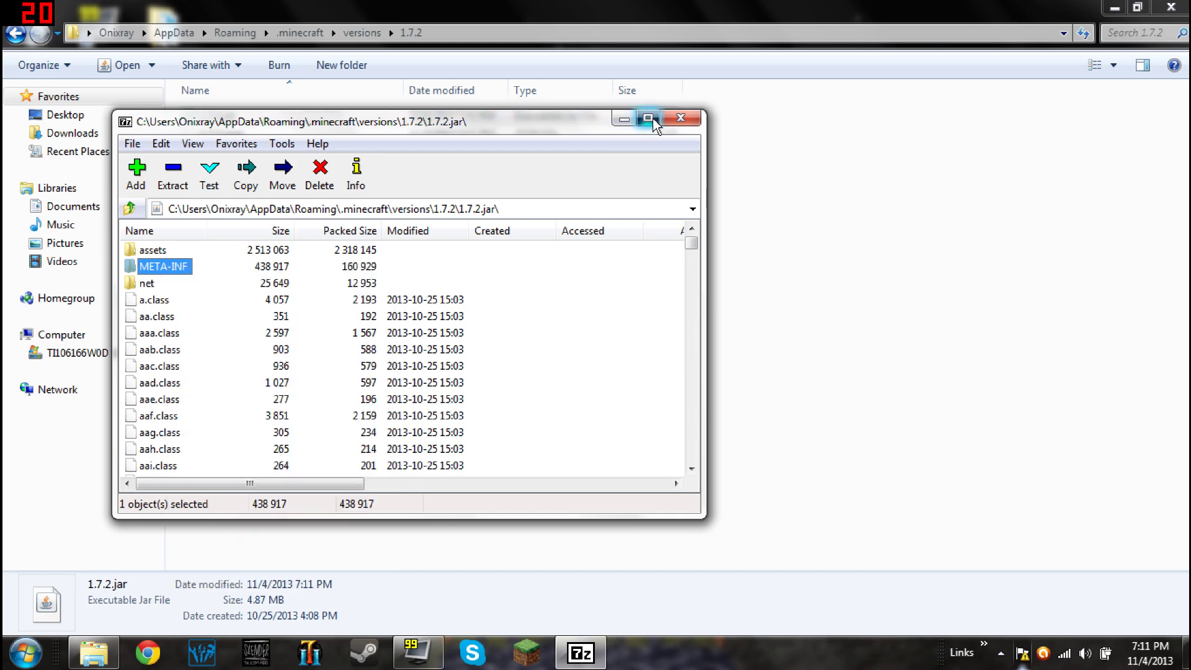
pyautogui.click(647, 118)
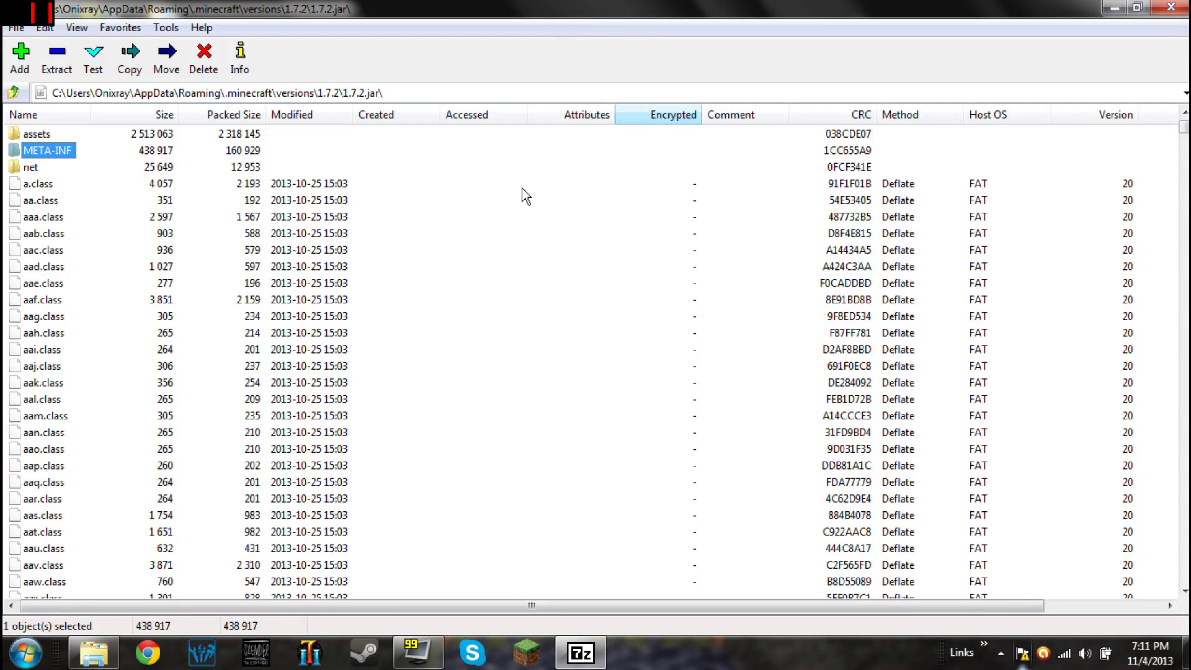
# - Delete the META-INF folder from 1.7.2.jar, confirm, and return to the jar root
pyautogui.rightClick(60, 153)
pyautogui.click(186, 303)
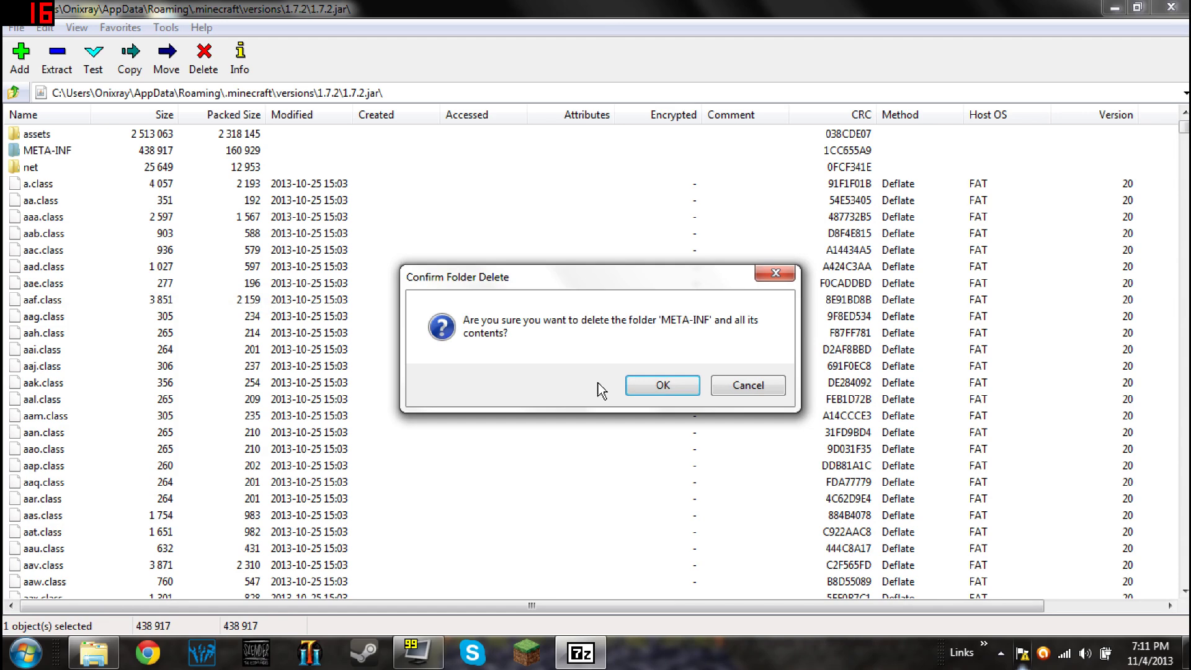
pyautogui.click(661, 388)
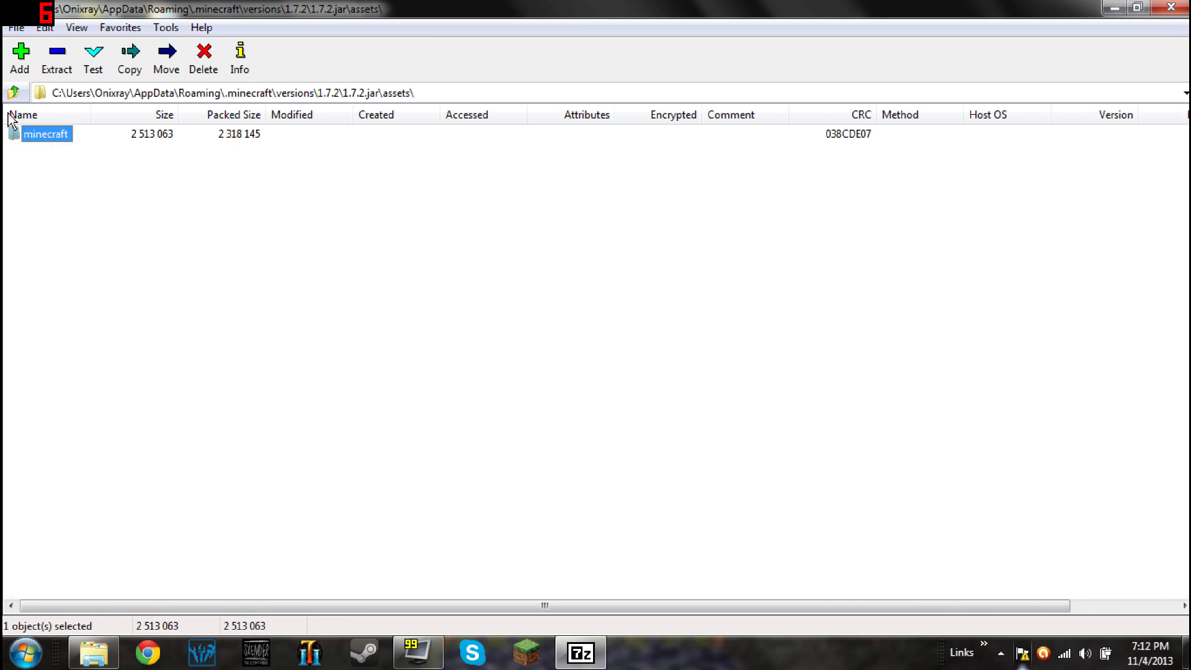
pyautogui.click(13, 93)
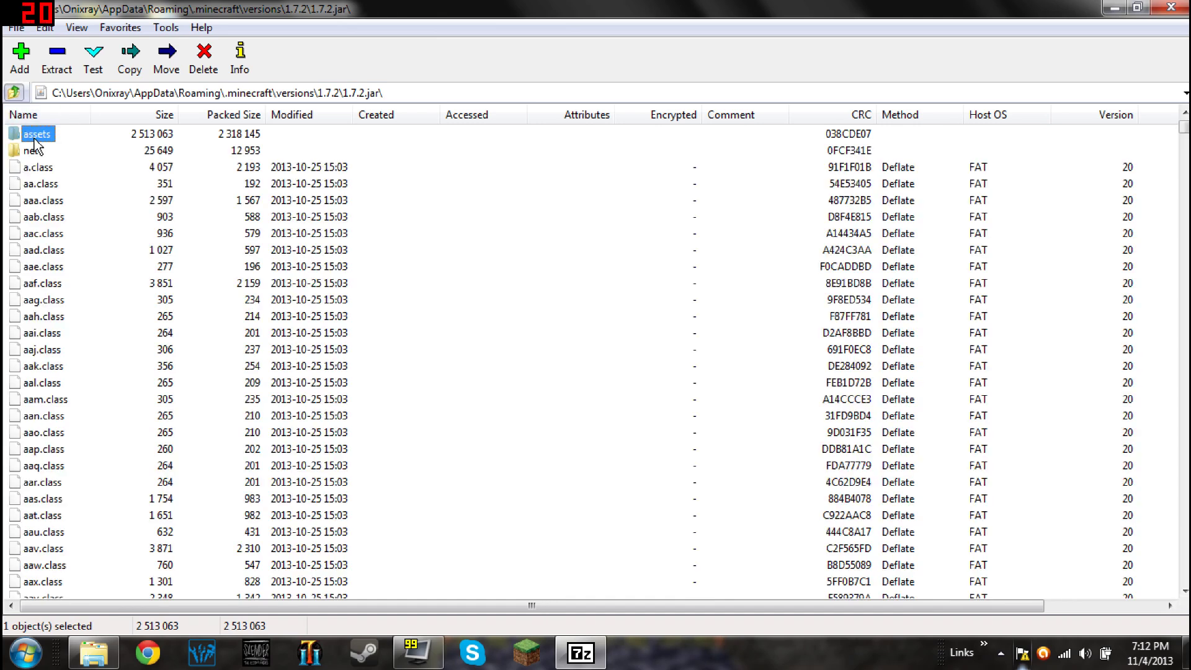
# - Open assets\minecraft\texts\splashes.txt from the jar for editing in Notepad
pyautogui.doubleClick(36, 138)
pyautogui.doubleClick(35, 135)
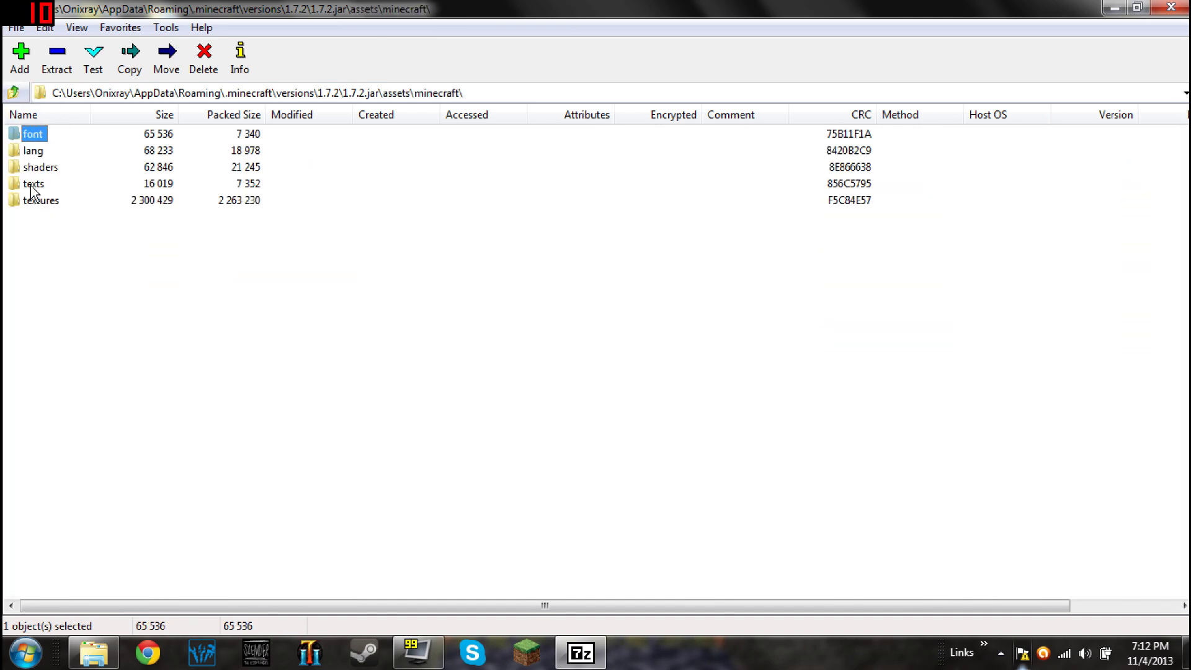
pyautogui.doubleClick(31, 184)
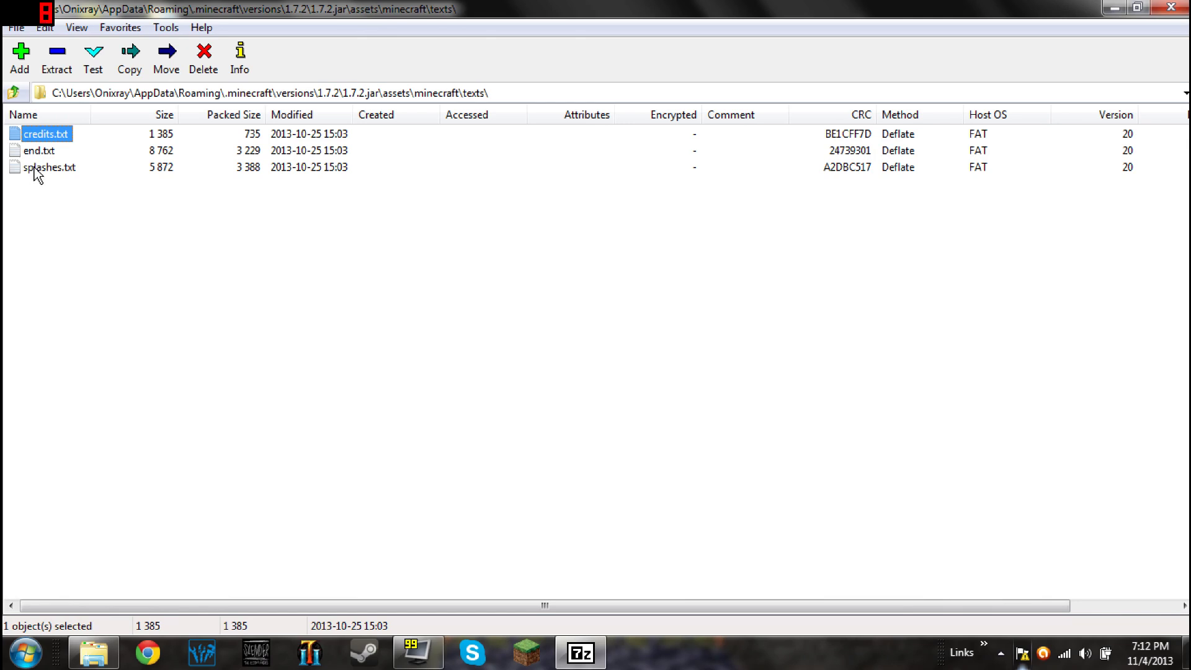
pyautogui.click(36, 168)
pyautogui.rightClick(37, 173)
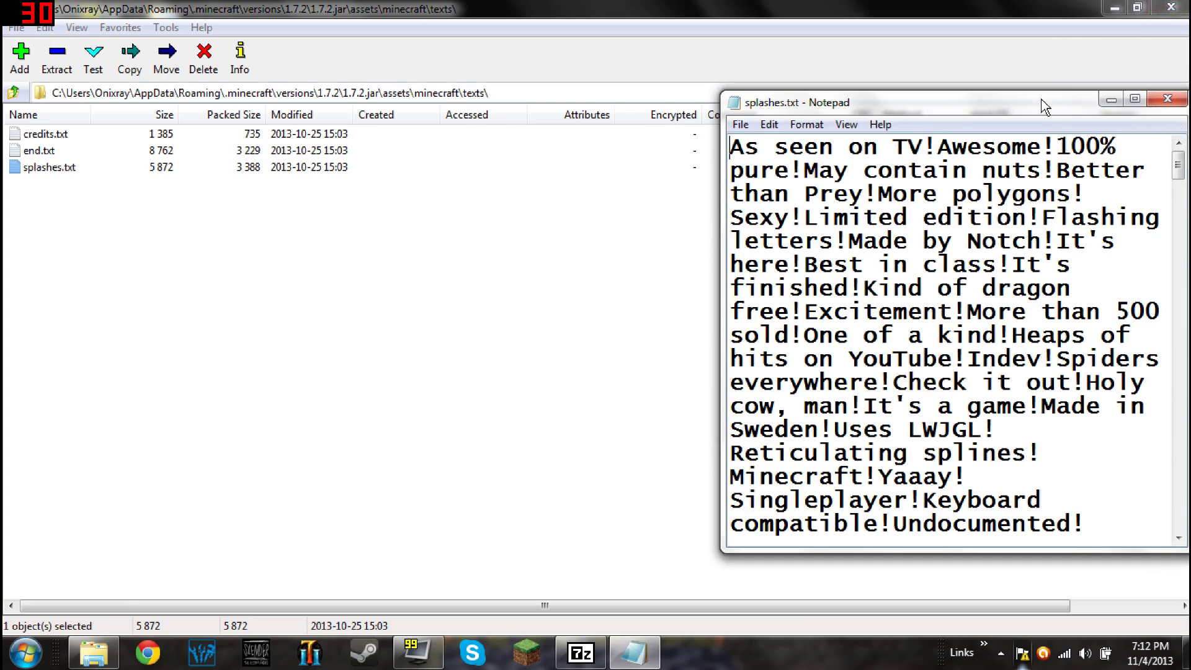
# - Maximize Notepad and select all of splashes.txt's splash lines for removal
pyautogui.moveTo(1044, 103); pyautogui.dragTo(818, 10)
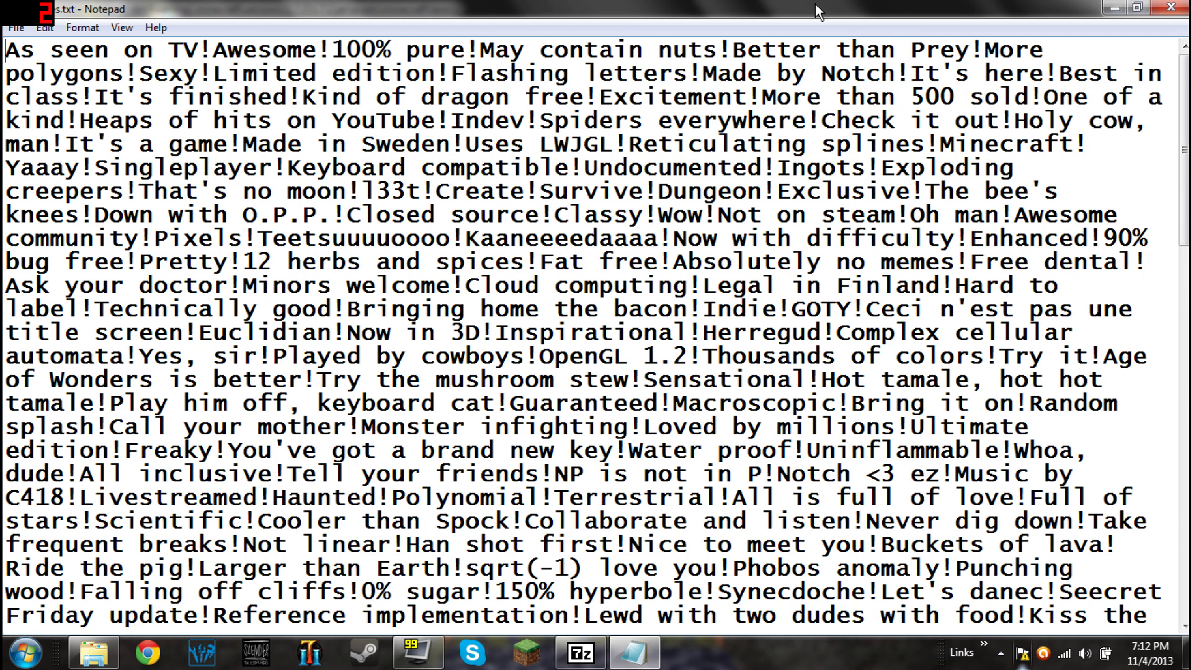
pyautogui.moveTo(465, 239); pyautogui.dragTo(671, 239)
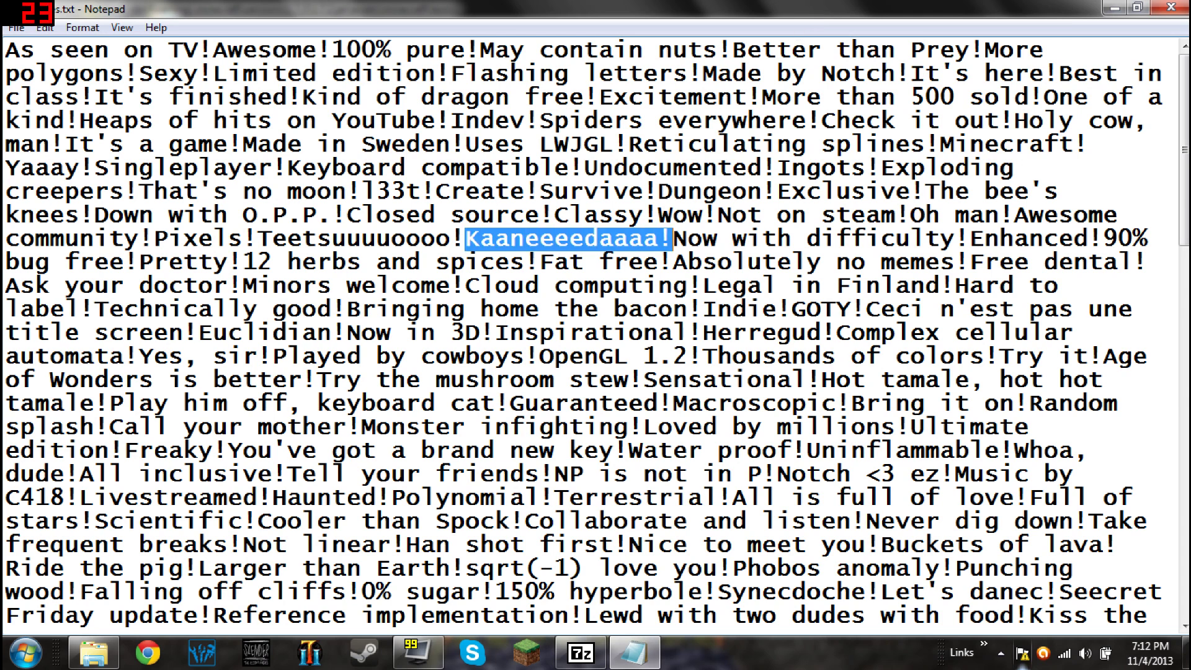
pyautogui.moveTo(687, 403); pyautogui.dragTo(792, 403)
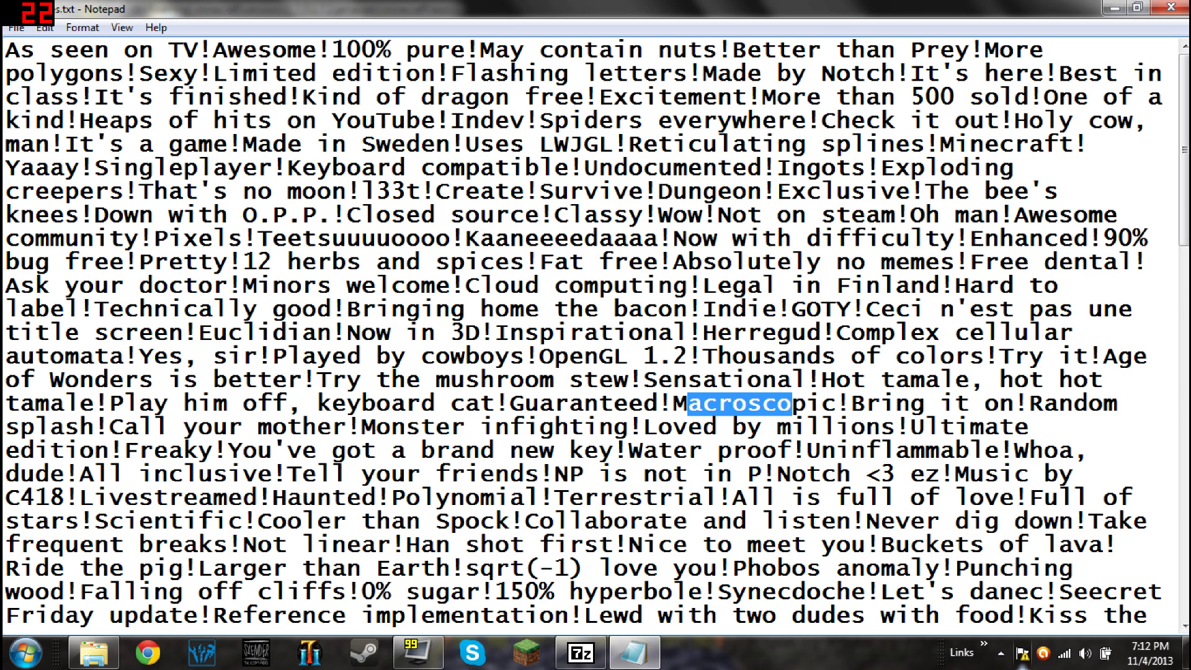
pyautogui.moveTo(777, 473); pyautogui.dragTo(942, 473)
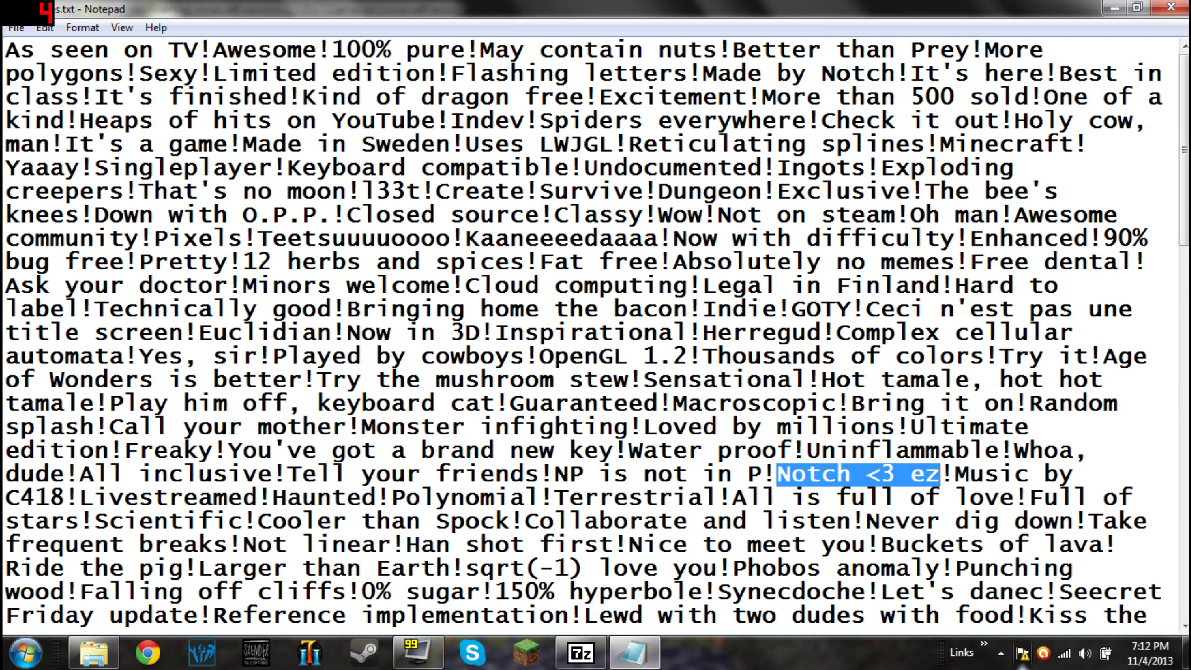
pyautogui.click(941, 474)
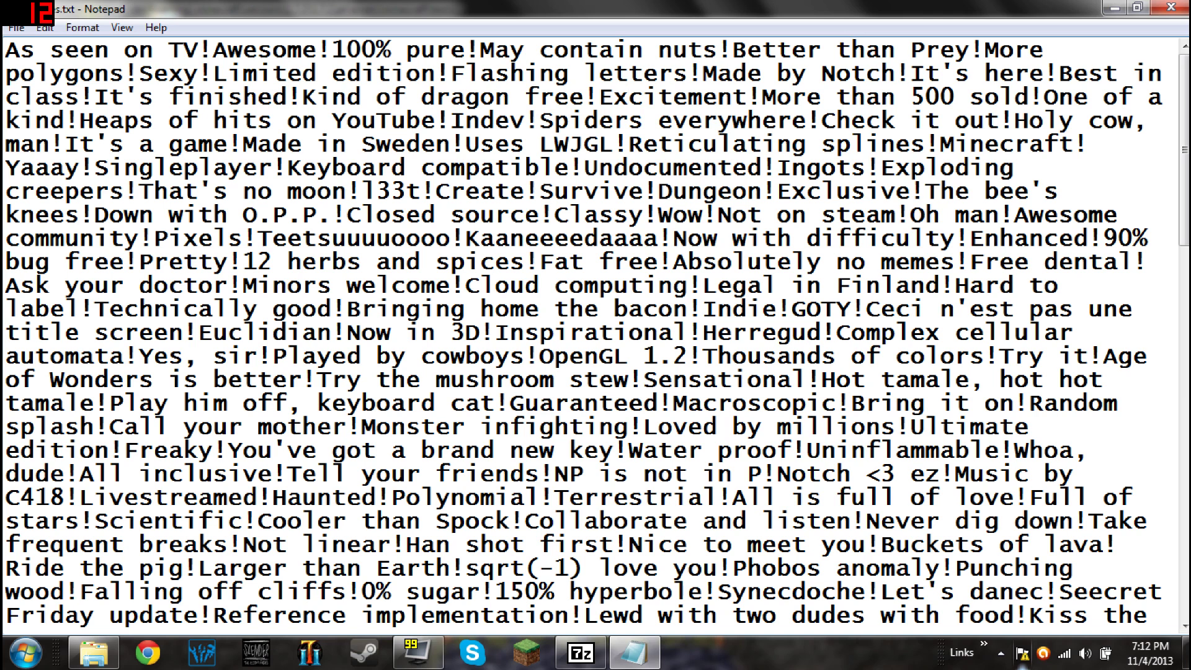
pyautogui.hotkey('ctrl', 'a')
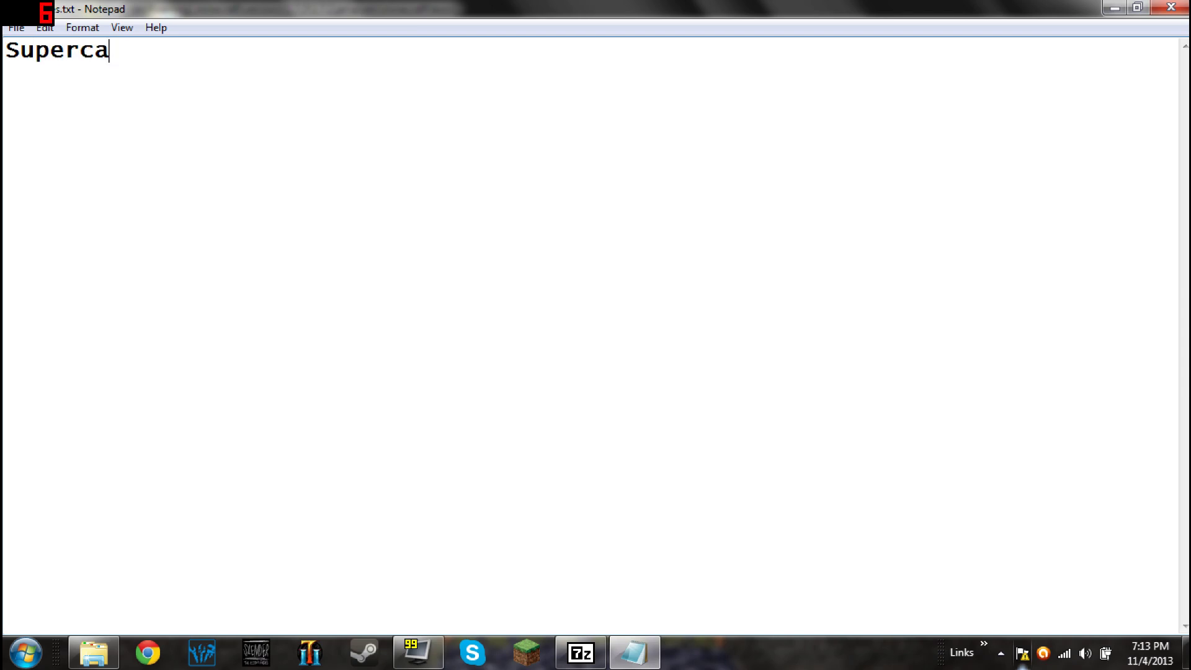
# - Replace the splash text with 'Supercalifragaliticexpsdudbhiasduadsiaui' and bring the Minecraft Launcher forward
pyautogui.write('raga')
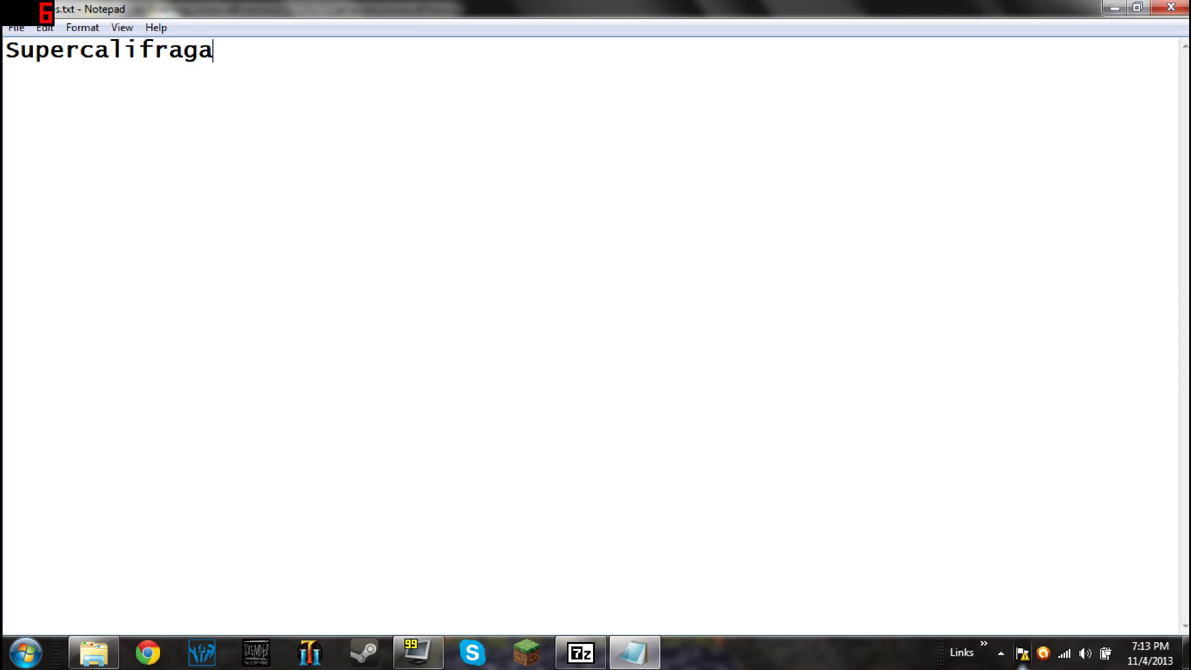
pyautogui.write('liticexp')
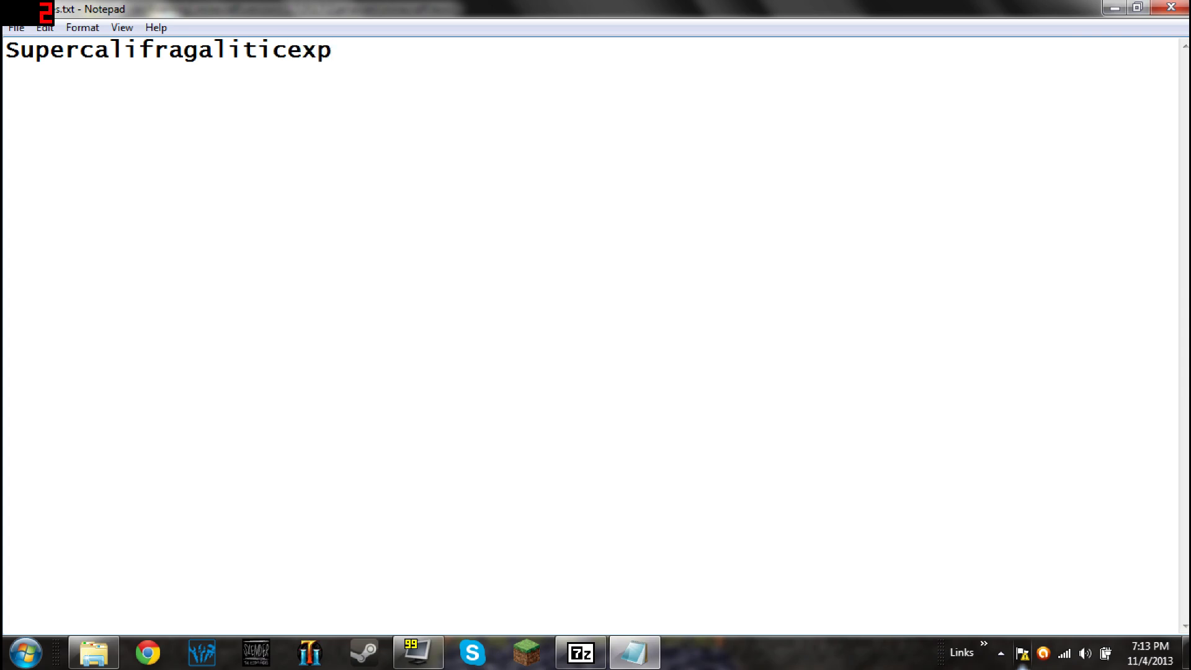
pyautogui.write('sdudbhiasduadsiaui')
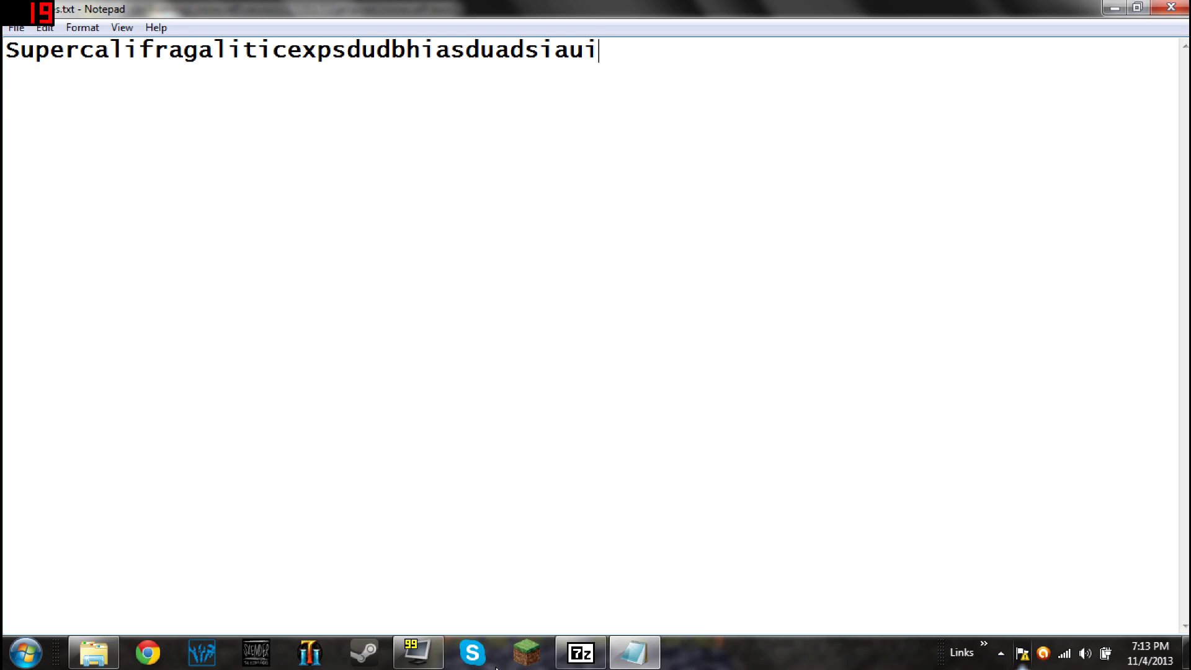
pyautogui.click(526, 656)
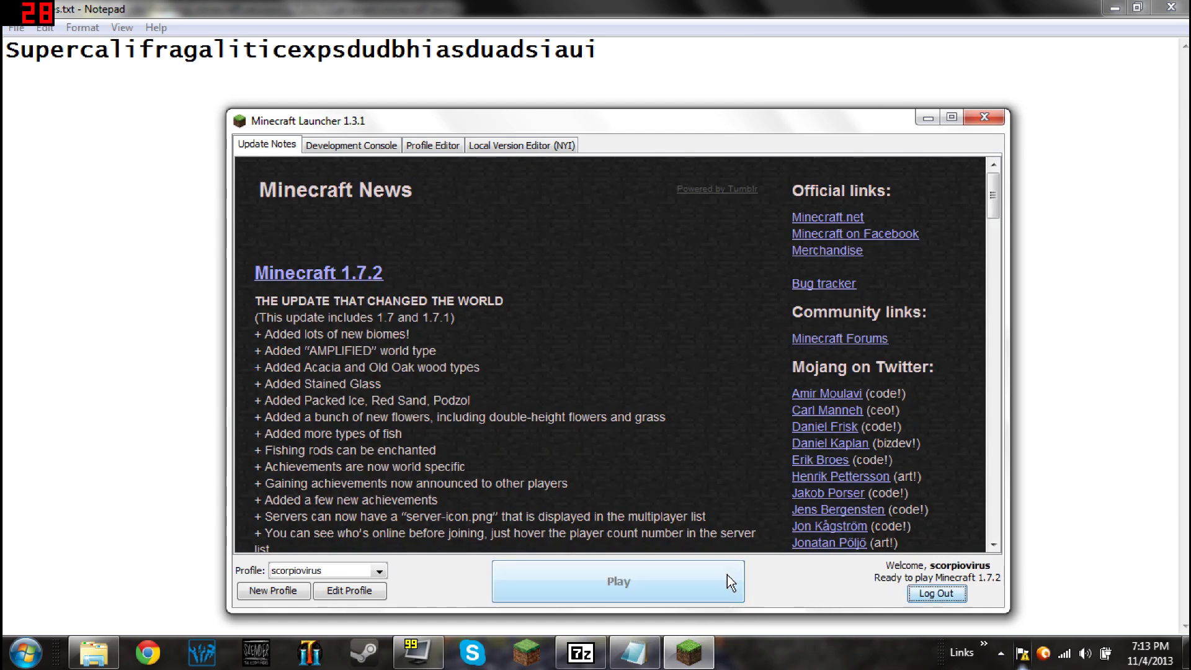
# - Play Minecraft 1.7.2 from the launcher and view the title screen still showing 'Dungeon!'
pyautogui.click(727, 574)
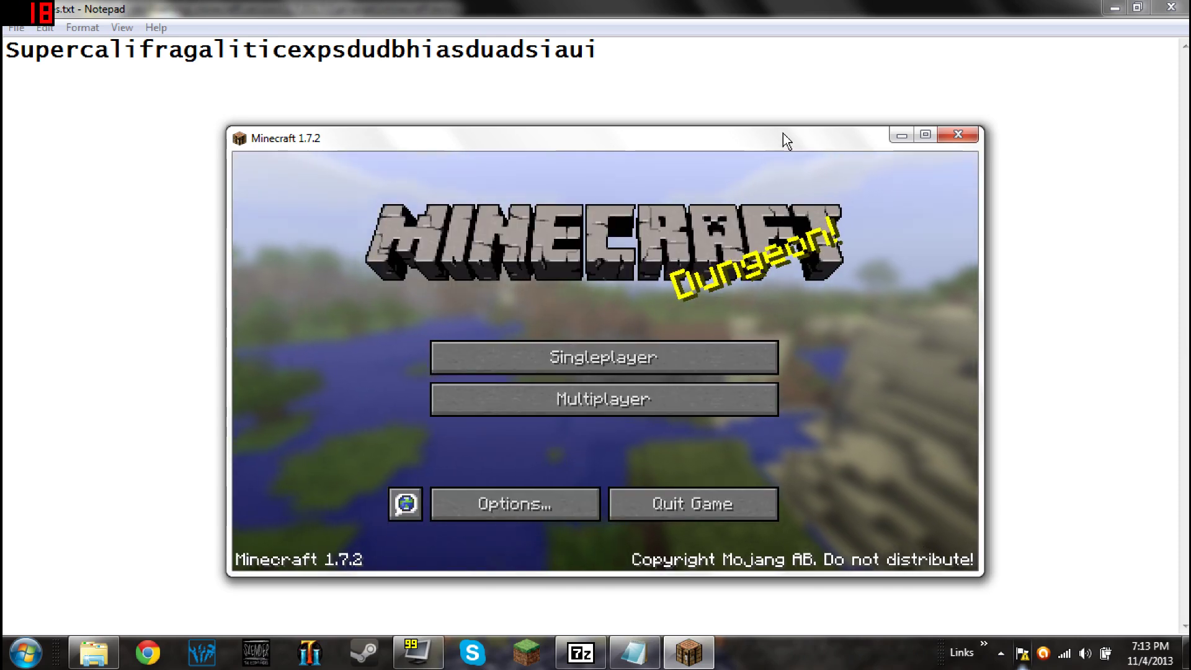
# - Close the game, save splashes.txt back into 1.7.2.jar, and relaunch Minecraft maximized
pyautogui.click(957, 134)
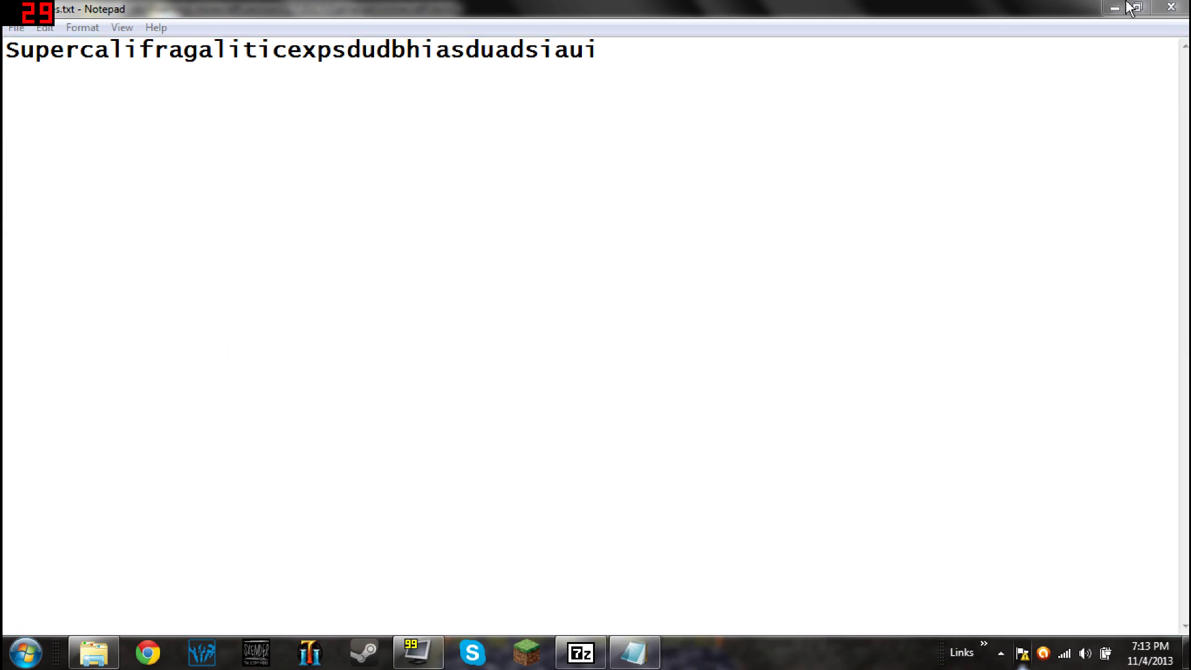
pyautogui.click(1171, 7)
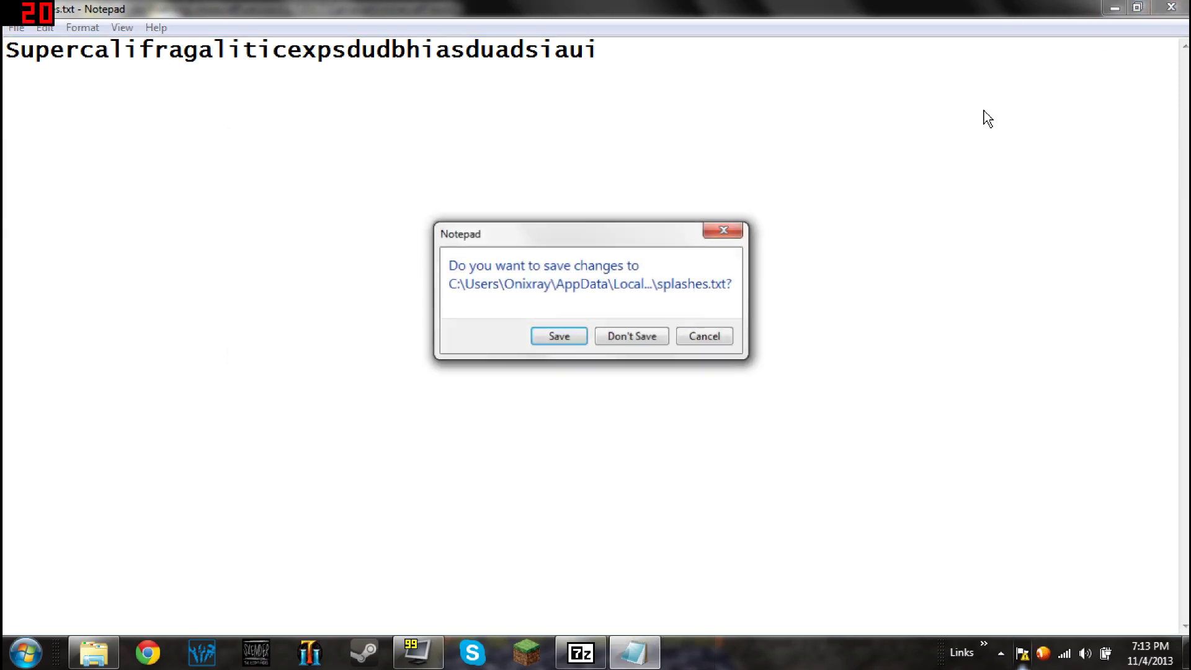
pyautogui.click(558, 336)
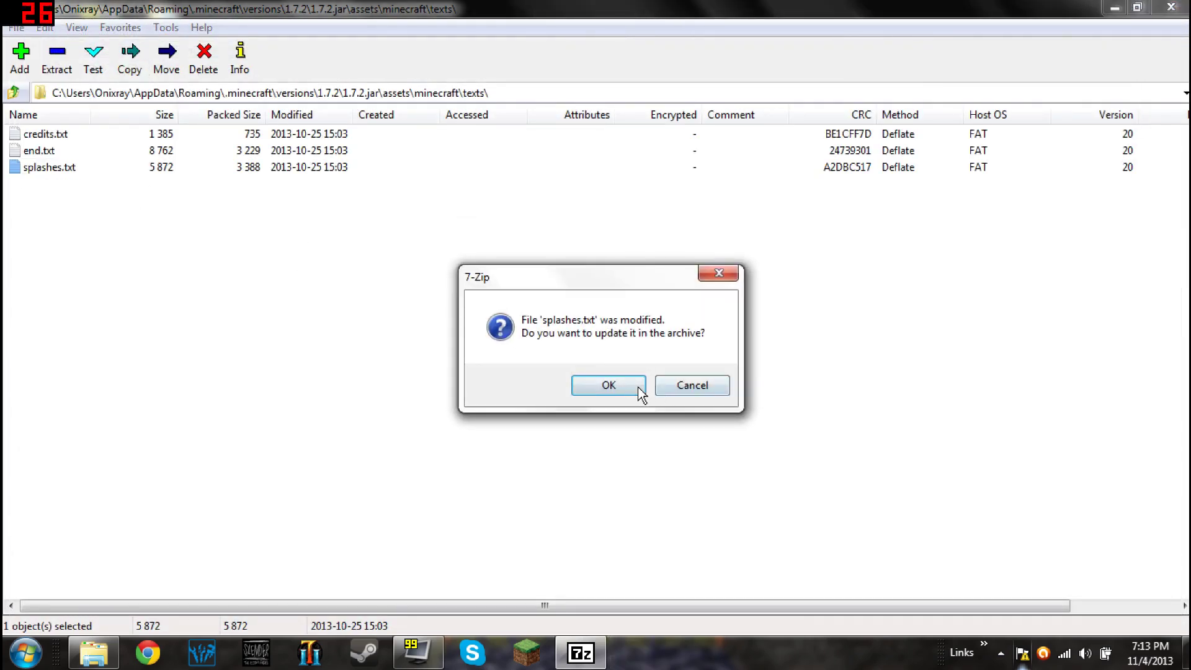
pyautogui.click(609, 384)
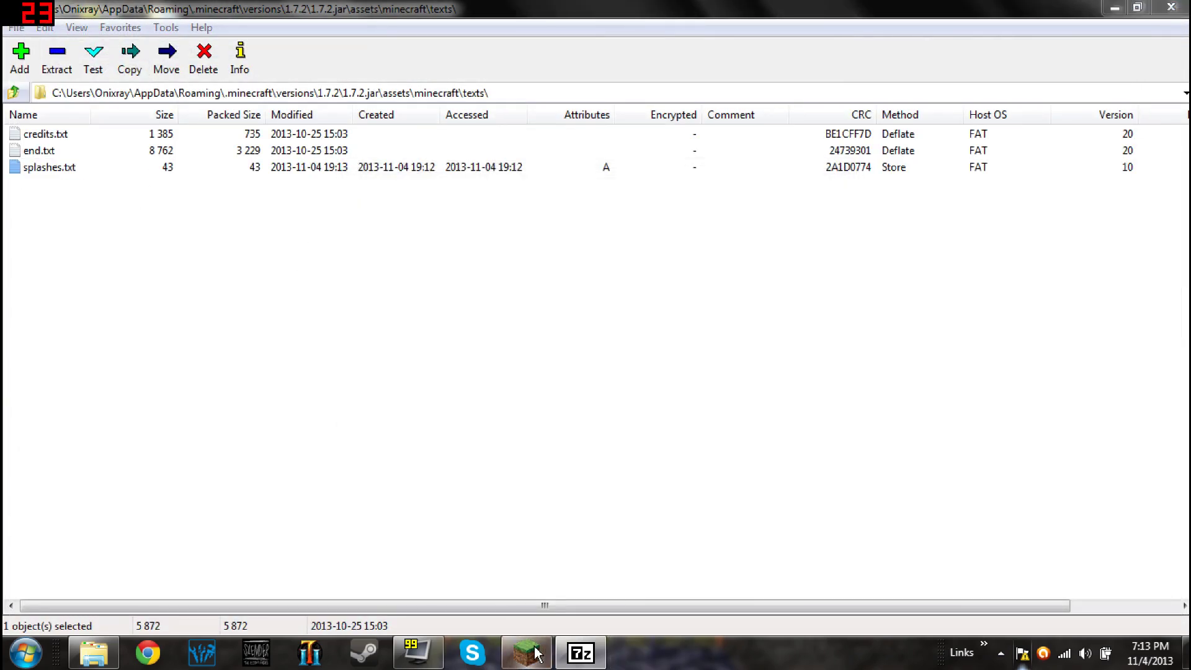
pyautogui.click(527, 652)
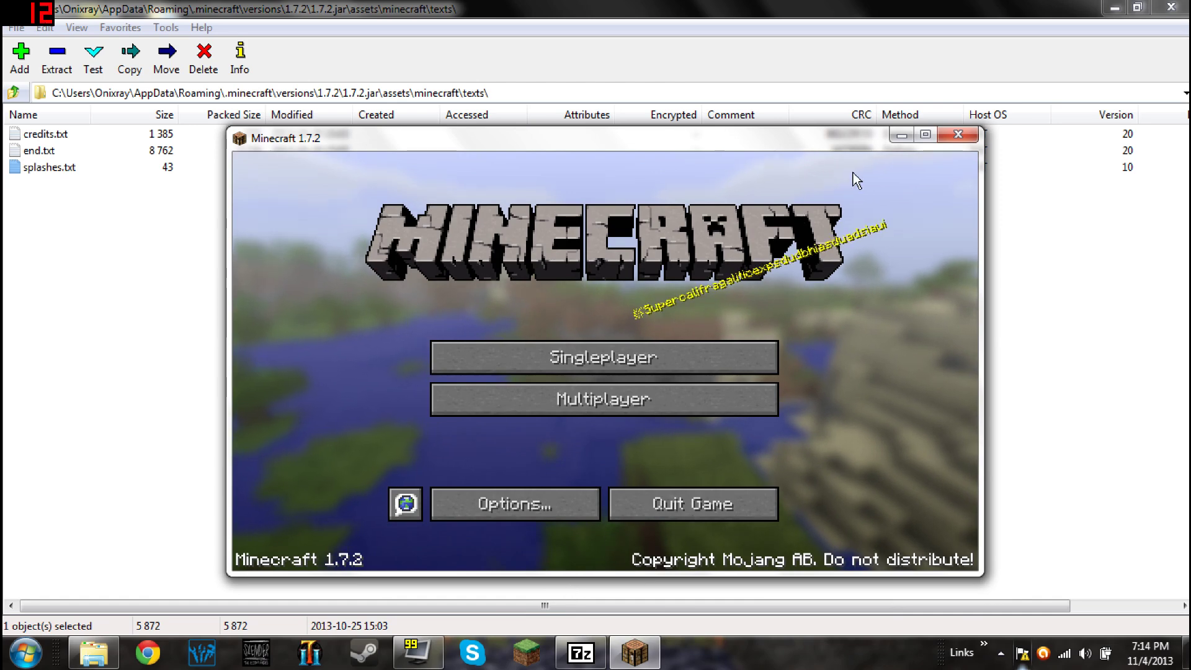
pyautogui.click(925, 135)
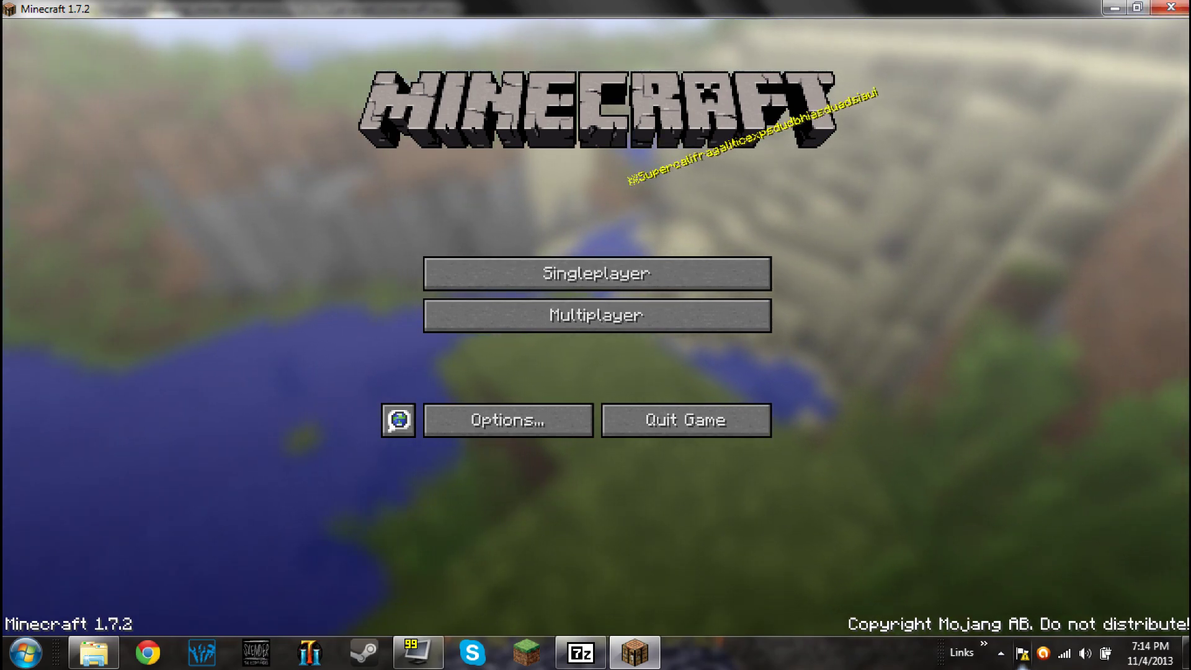
# - Close the Minecraft window after seeing the 'Supercalifragaliticexpsdudbhiasduadsiaui' splash
pyautogui.click(1177, 7)
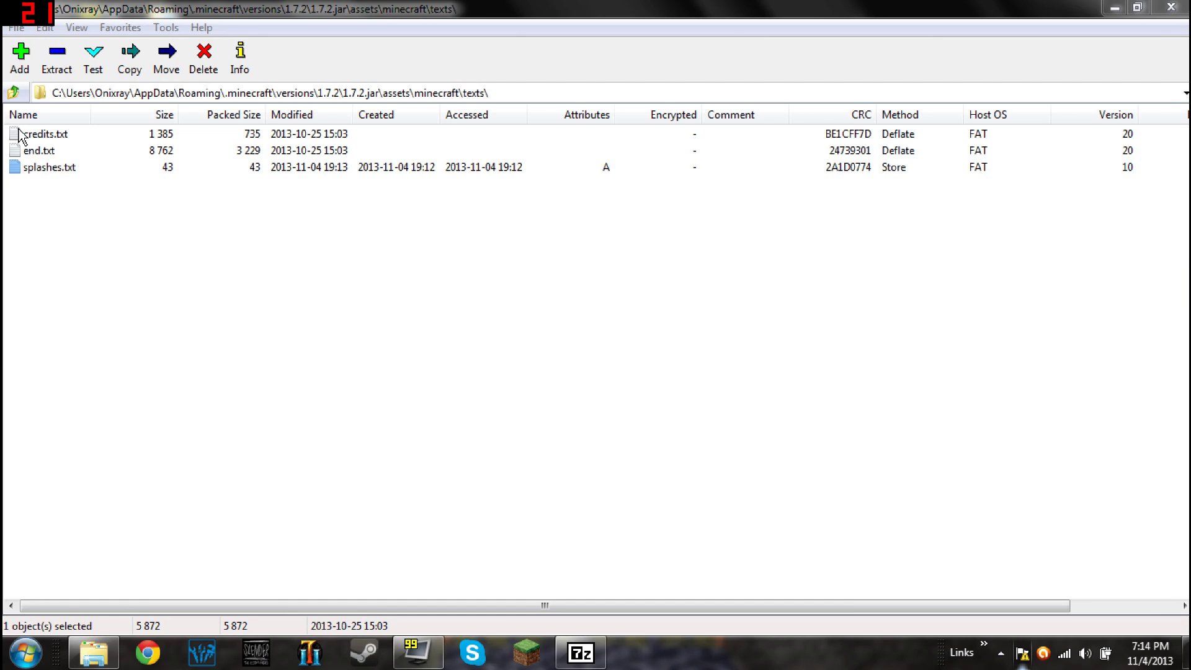
# - Open splashes.txt from the jar in Notepad and delete all its old text
pyautogui.rightClick(42, 169)
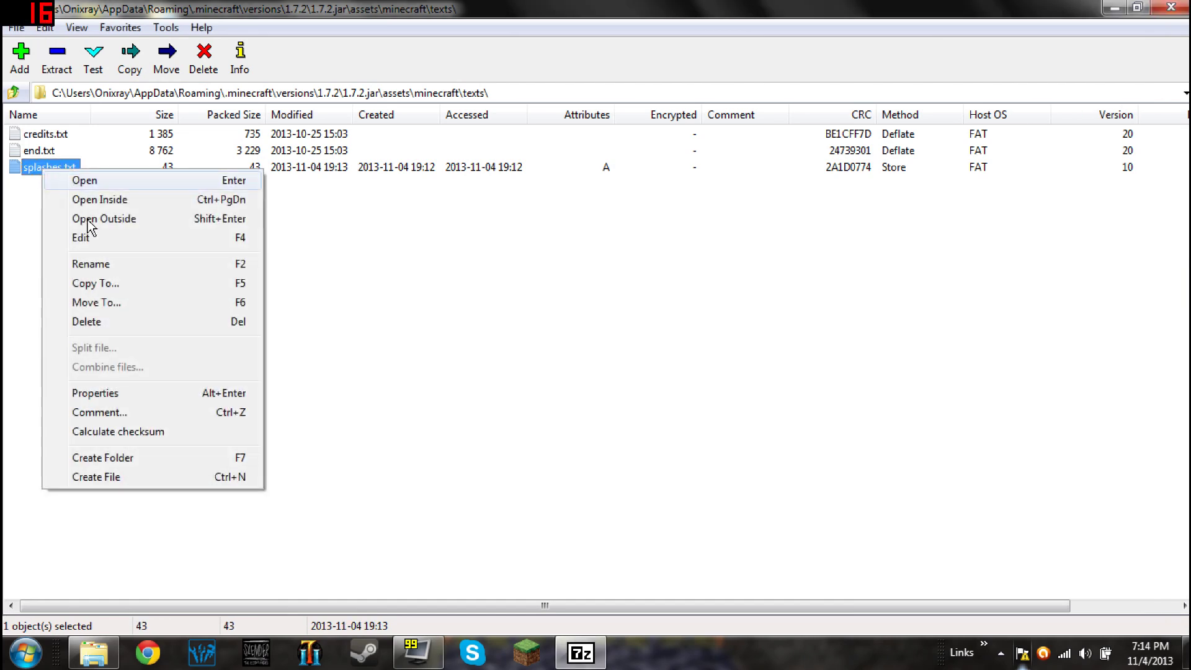
pyautogui.click(101, 239)
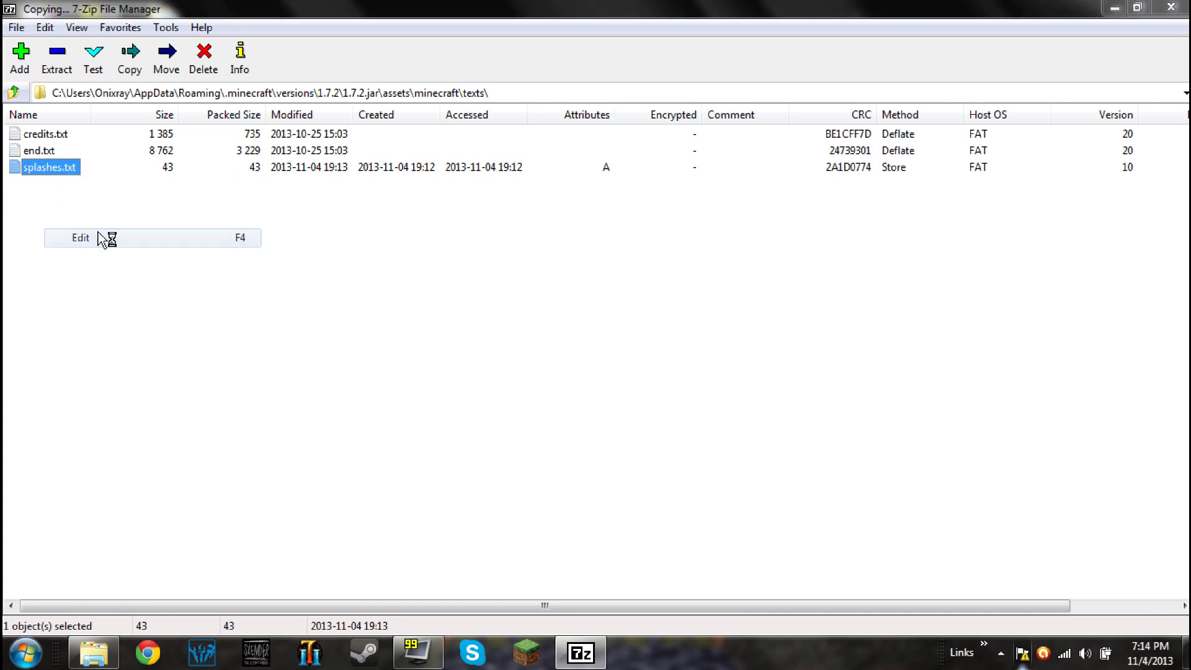
pyautogui.hotkey('ctrl', 'End')
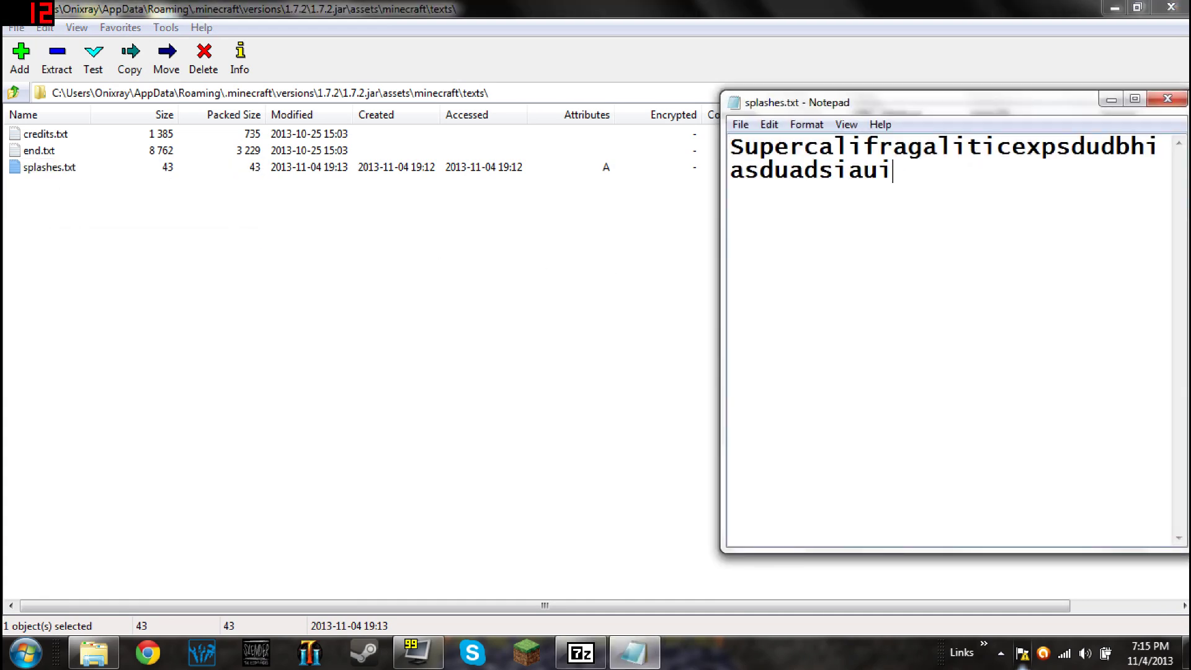
pyautogui.hotkey('ctrl', 'a')
pyautogui.press('Delete')
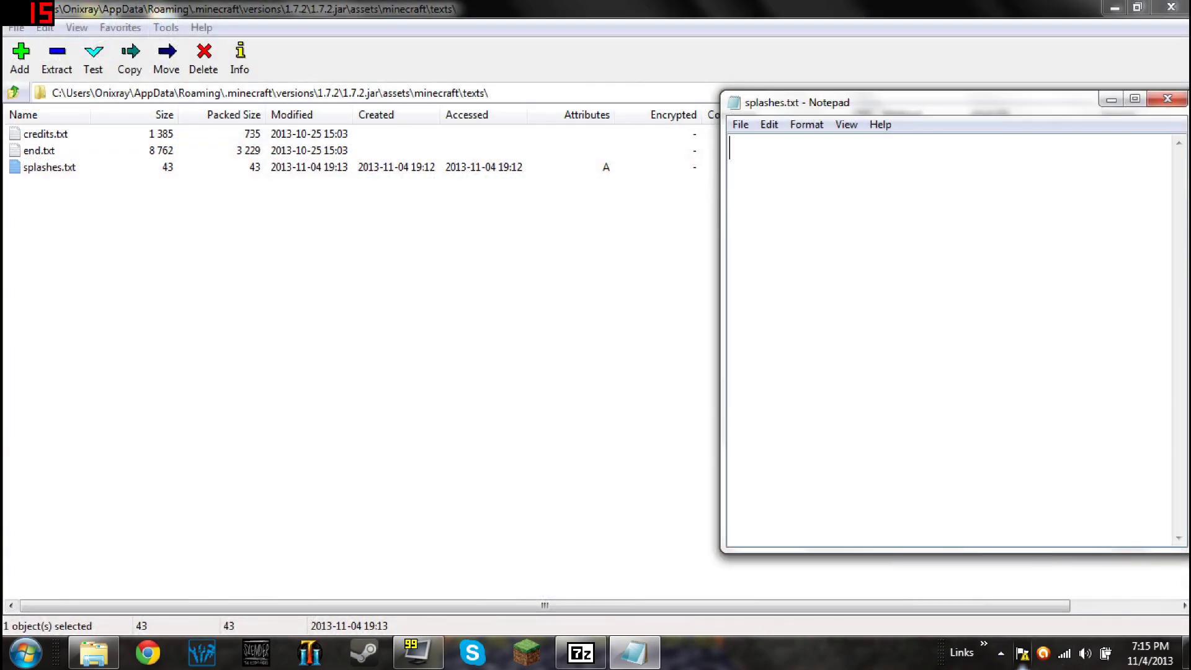
# - Type the splash lines Chicken, Subscribe, Coolio, Mothership is a baws and Go eat cats
pyautogui.write('Blank')
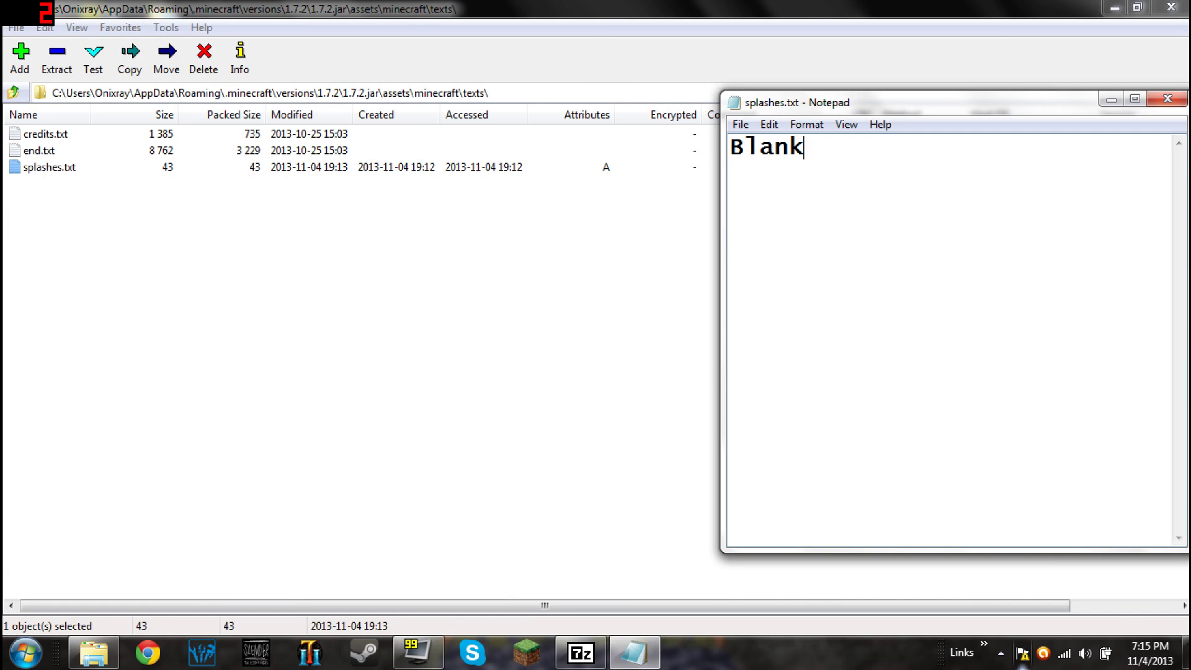
pyautogui.press('BackSpace')
pyautogui.press('BackSpace')
pyautogui.press('BackSpace')
pyautogui.press('BackSpace')
pyautogui.press('BackSpace')
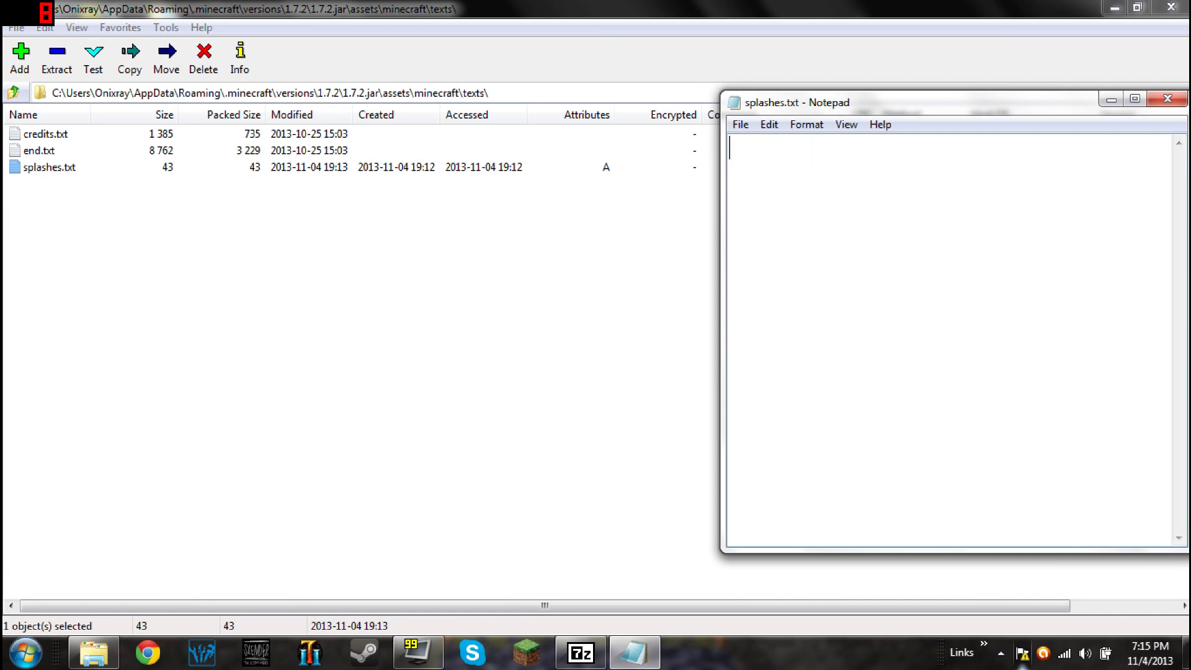
pyautogui.write('Chicken')
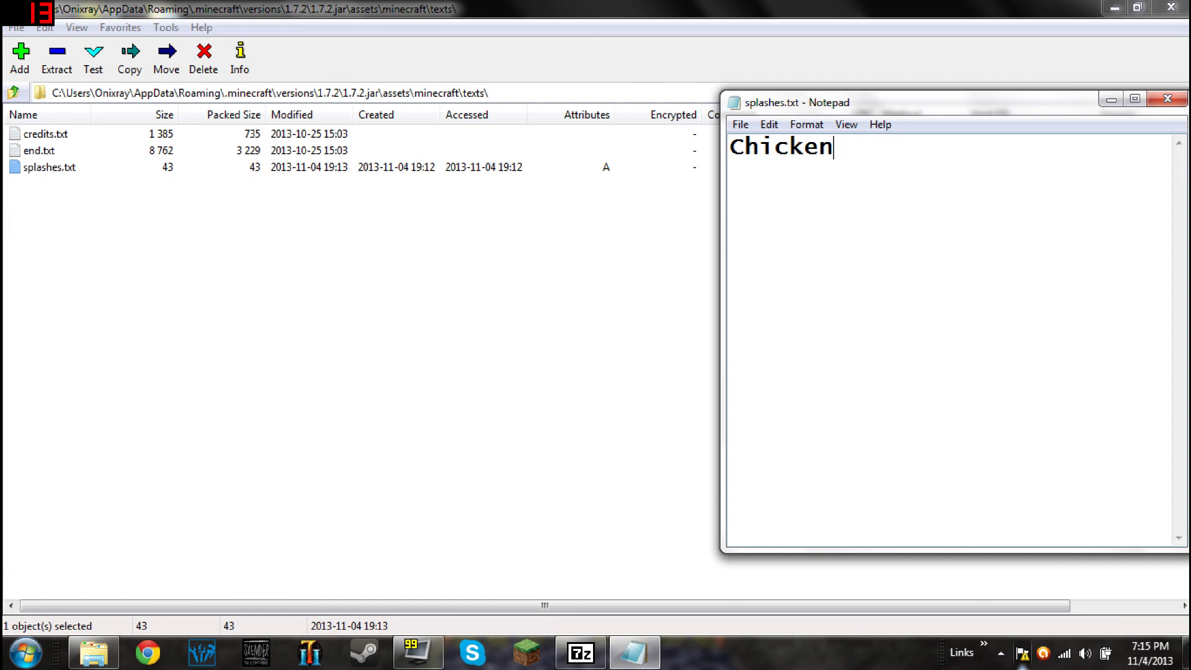
pyautogui.press('Return')
pyautogui.write('Subscribe!')
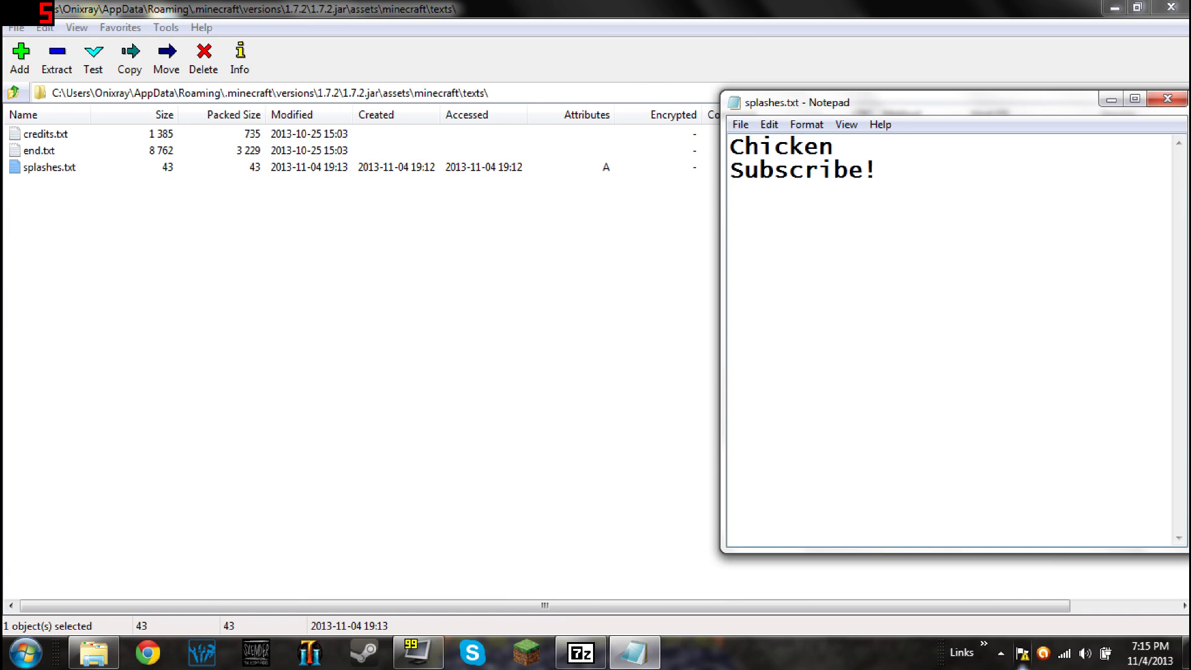
pyautogui.write('Coolio ')
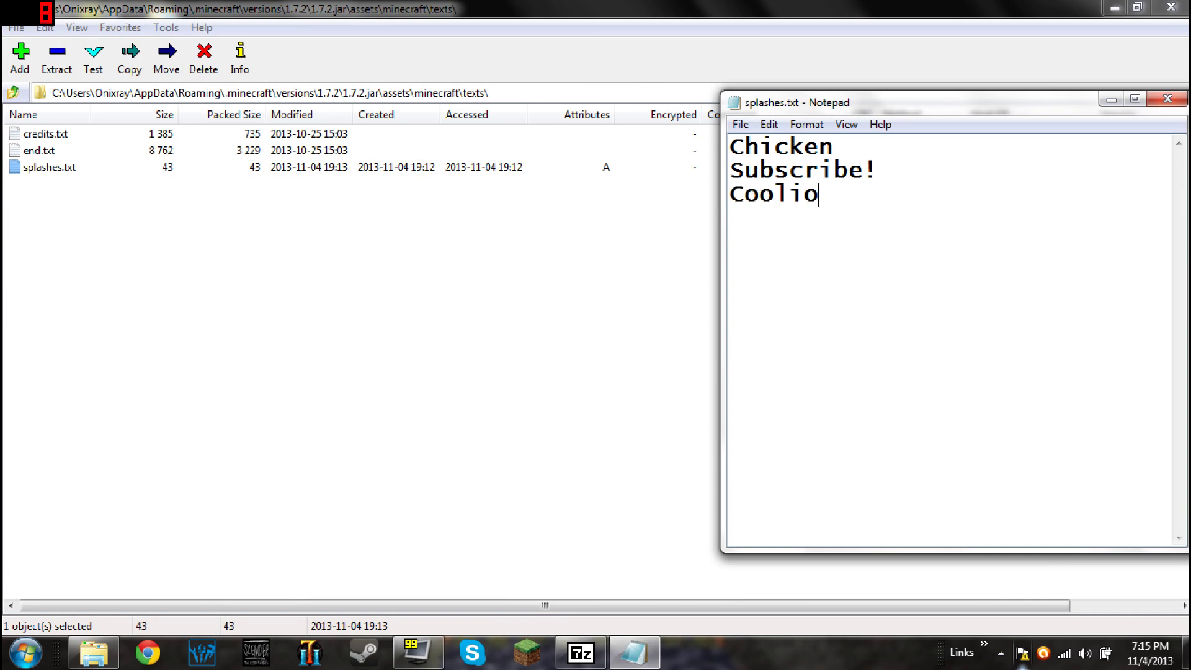
pyautogui.write('Mothership is a baw')
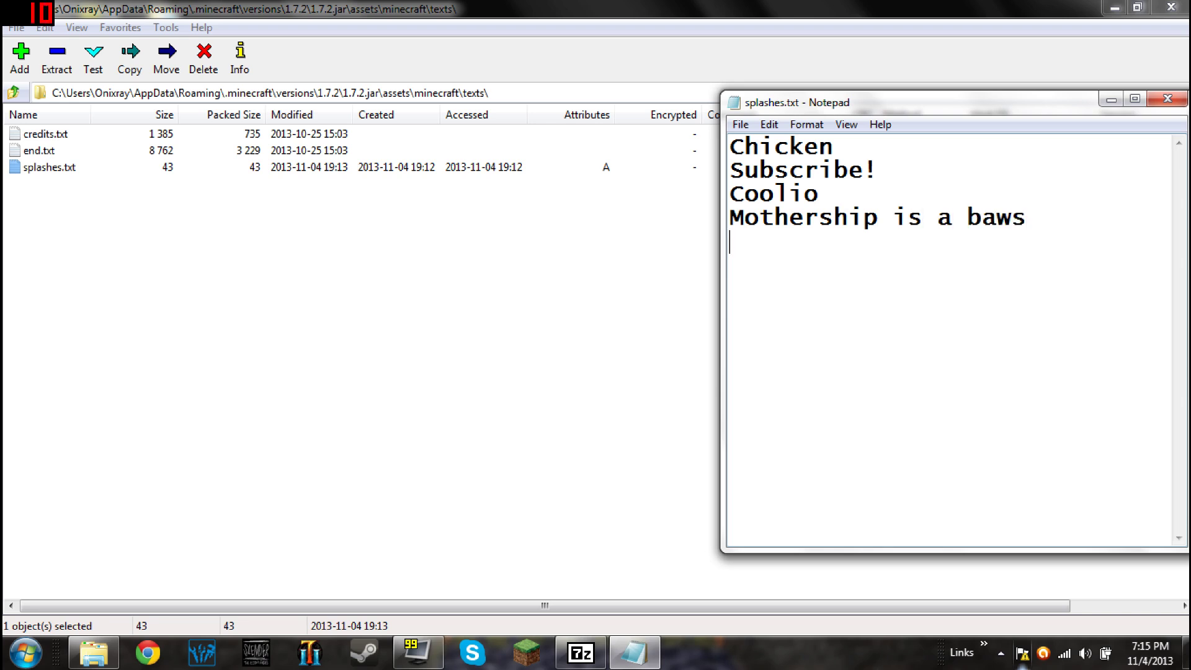
pyautogui.write('s')
pyautogui.press('Return')
pyautogui.write('Go ea')
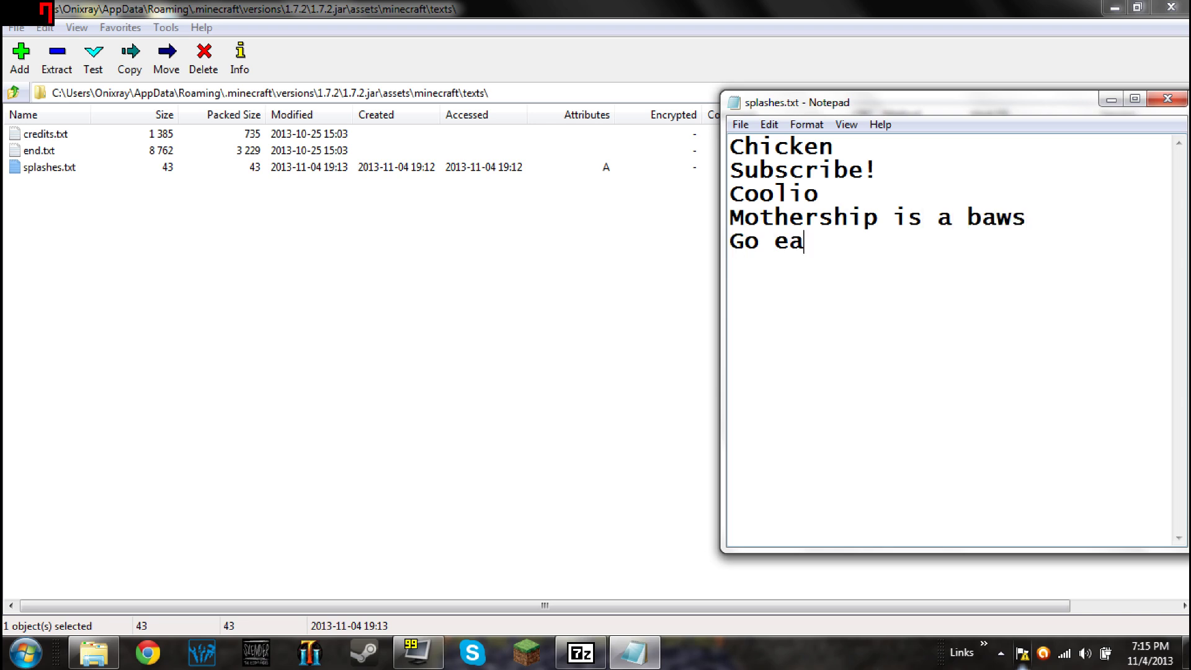
pyautogui.write('t cats')
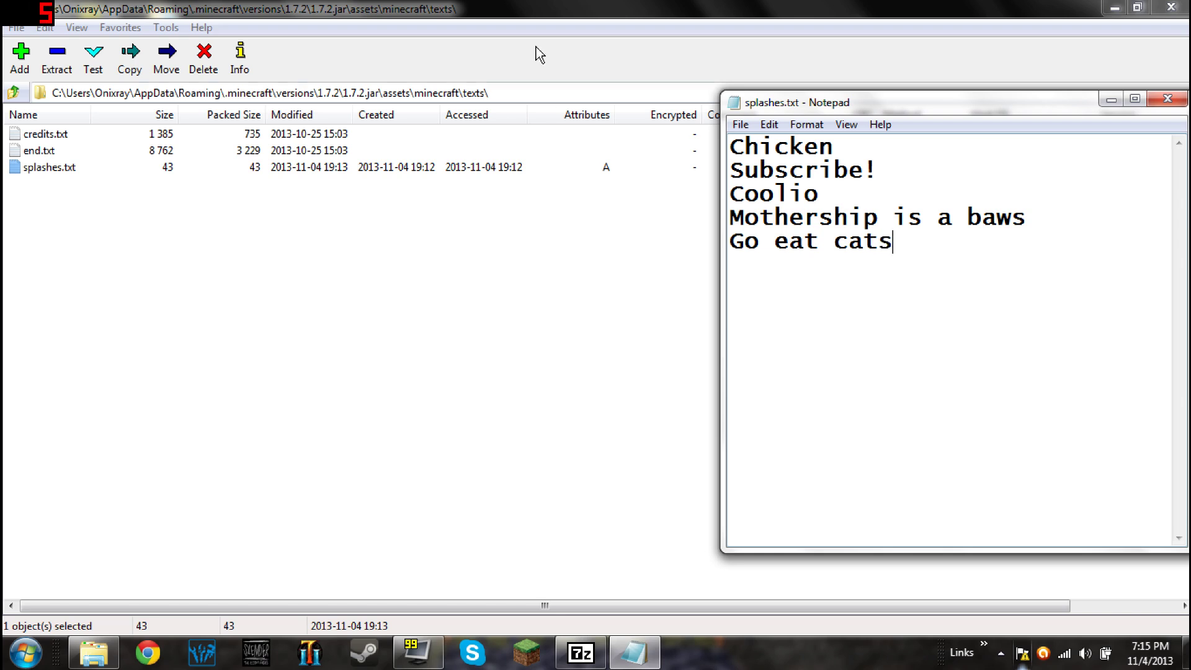
# - Save the five-line splashes.txt, close Notepad, and confirm updating it inside the jar
pyautogui.click(740, 125)
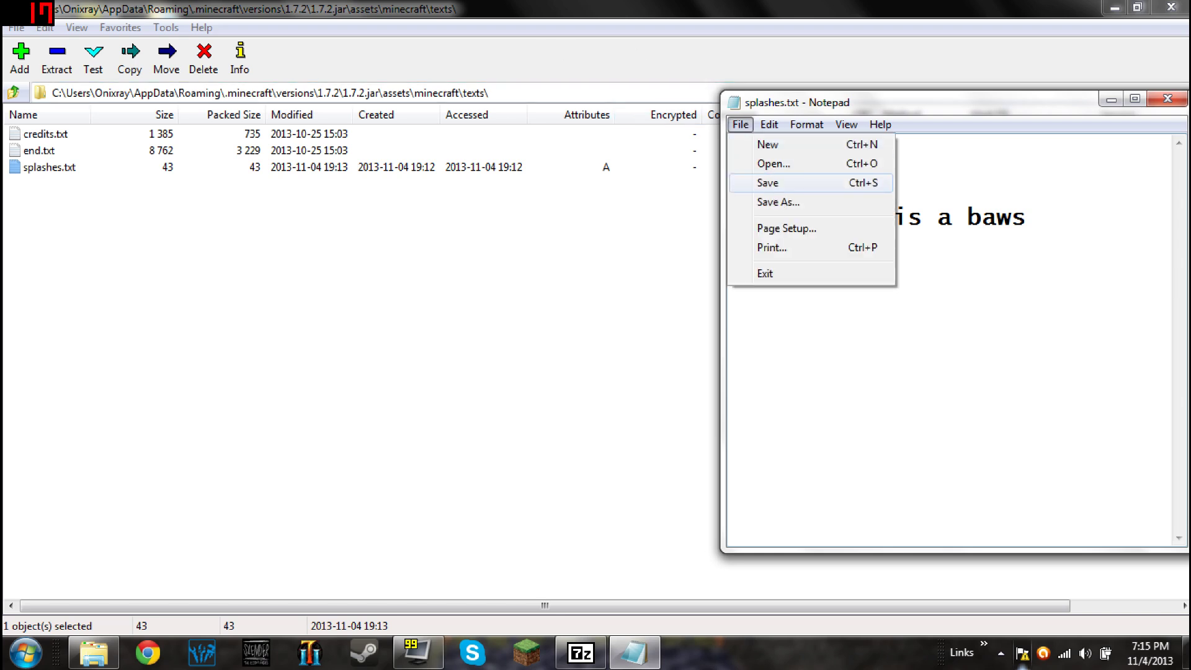
pyautogui.click(767, 182)
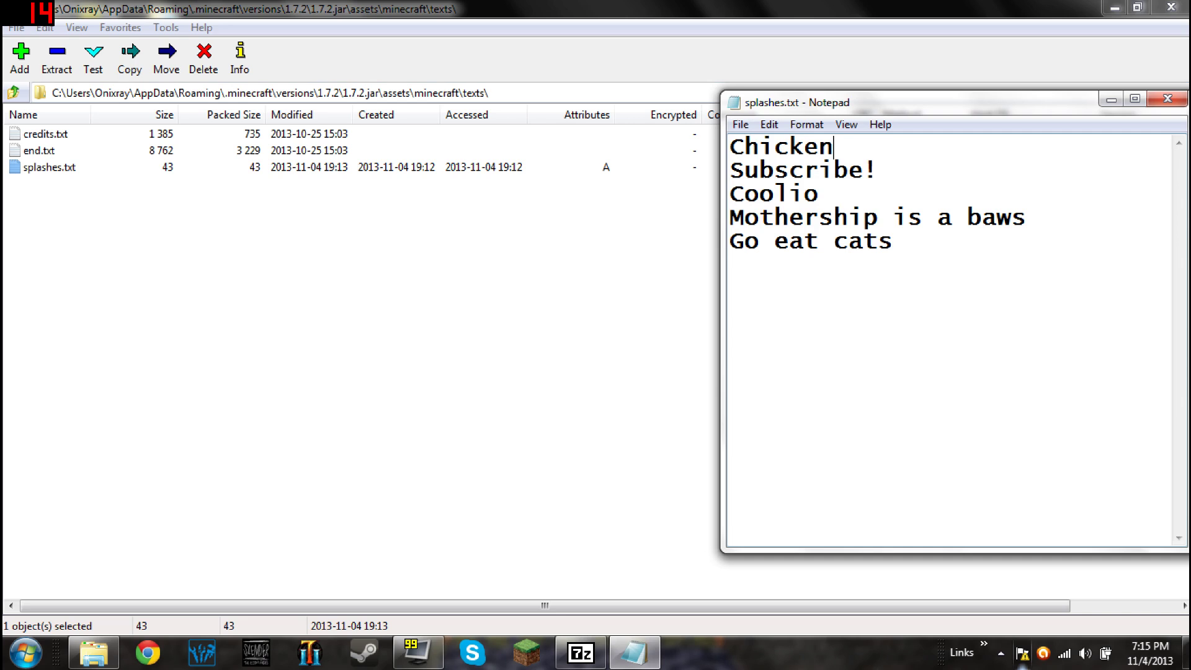
pyautogui.click(1167, 98)
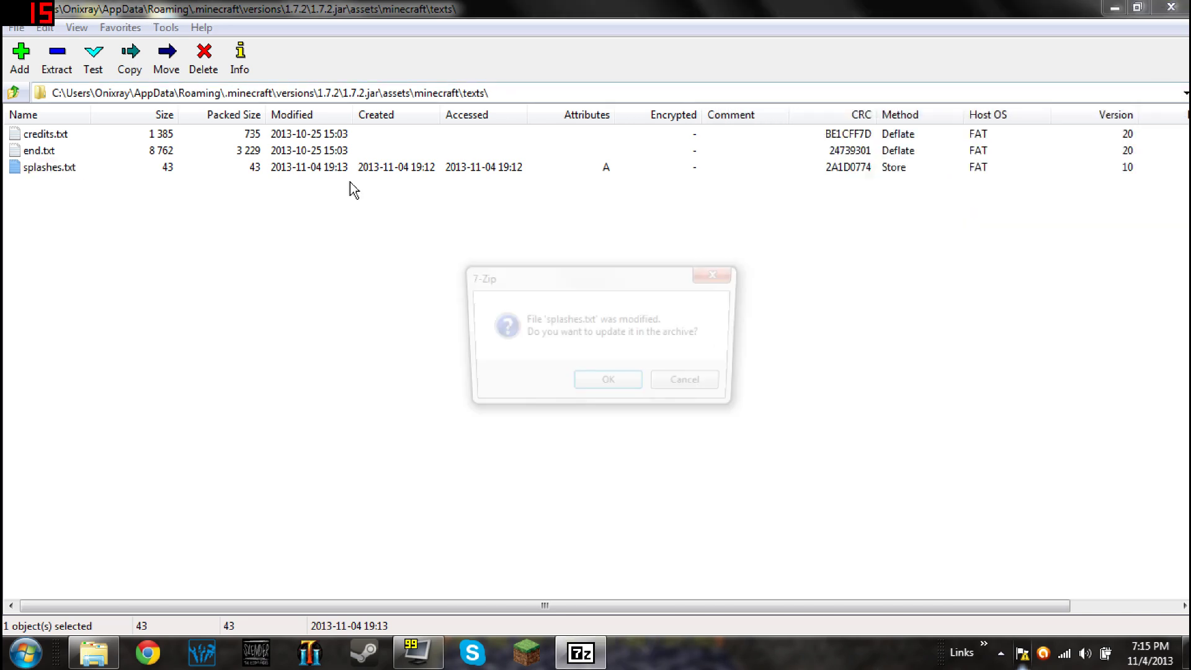
pyautogui.click(623, 393)
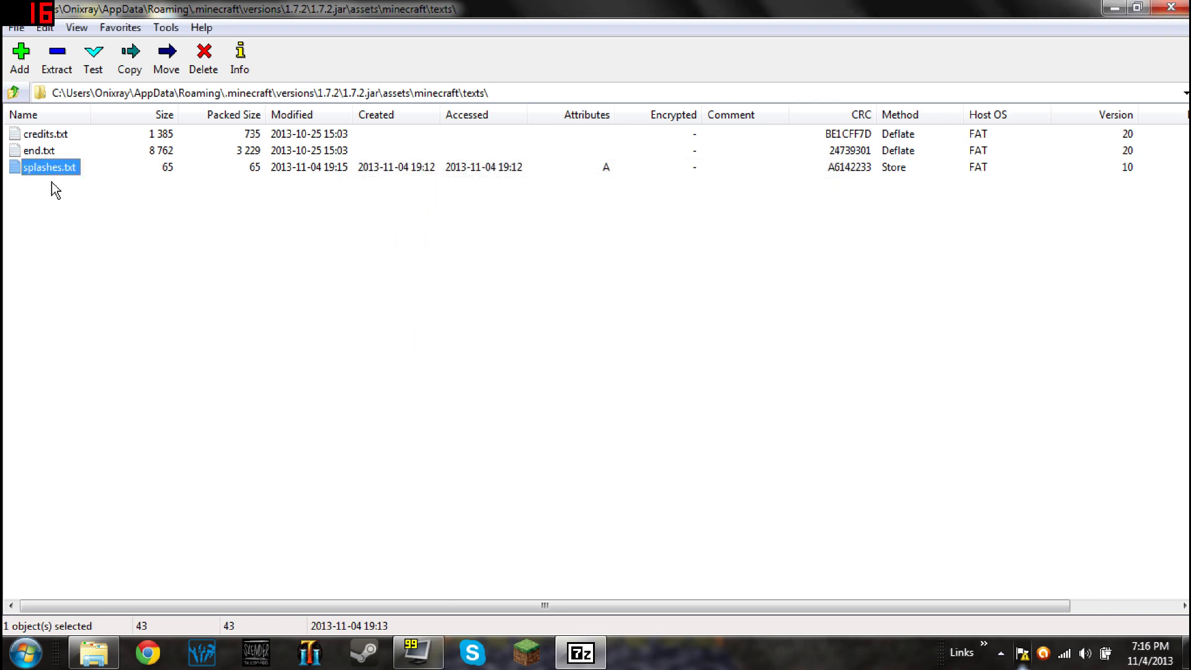
# - Resize the 7-Zip window and go up three levels to the root of 1.7.2.jar
pyautogui.moveTo(351, 11); pyautogui.dragTo(366, 145)
pyautogui.click(168, 236)
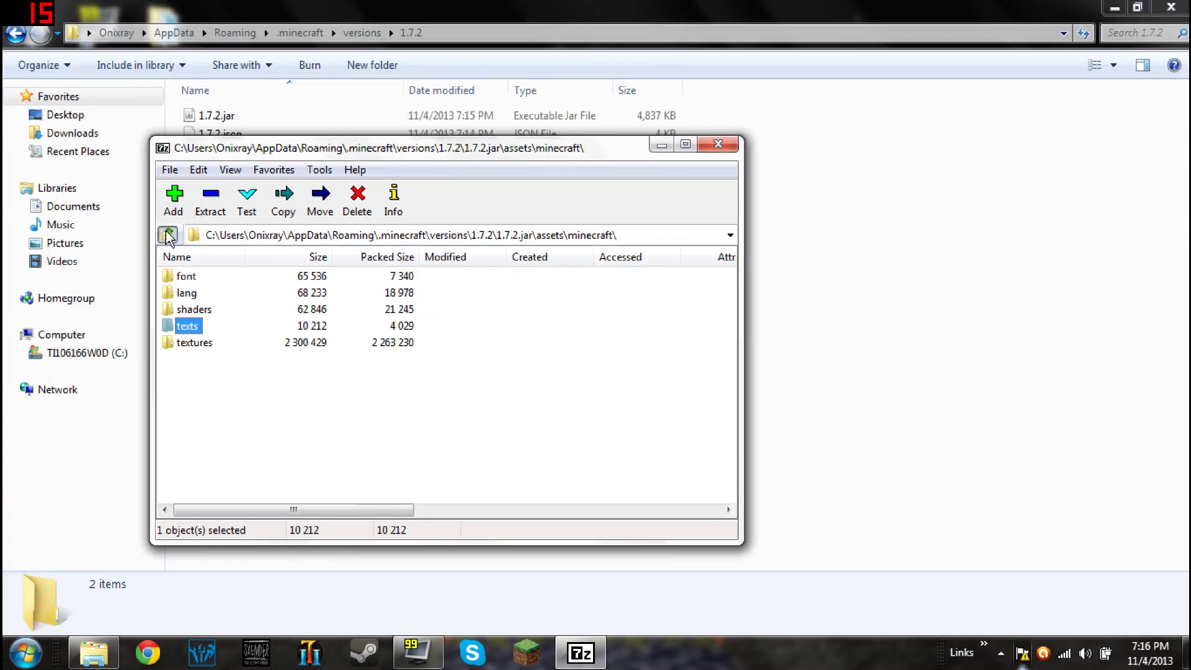
pyautogui.click(167, 235)
pyautogui.click(168, 236)
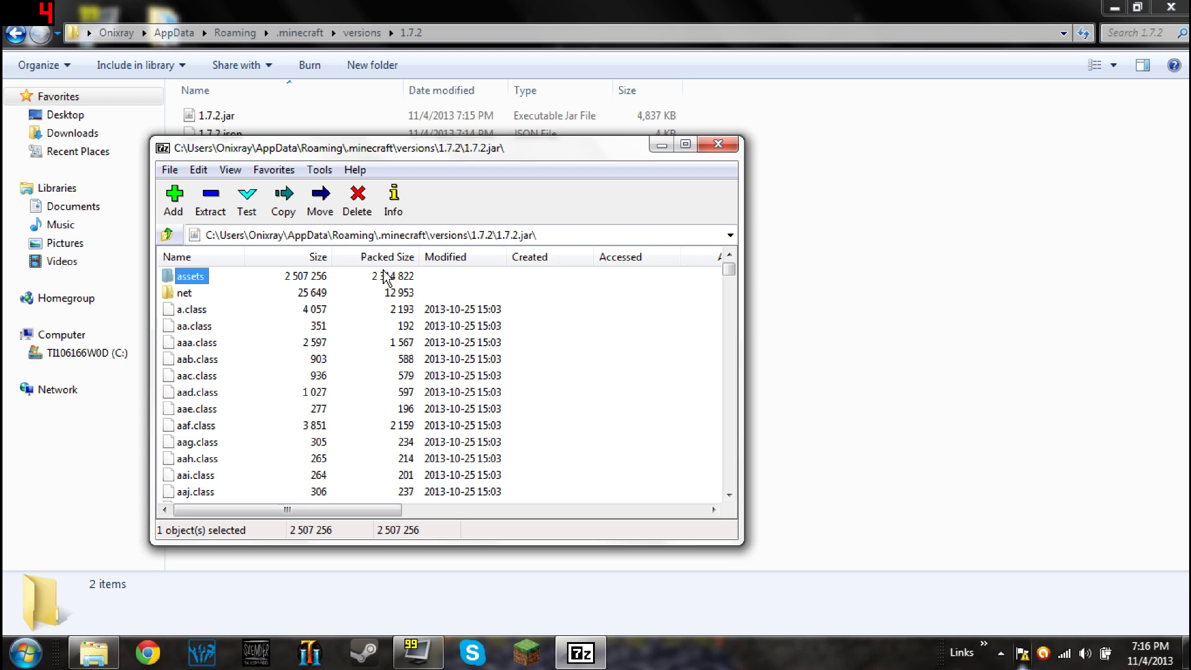
# - Minimize 7-Zip and the Explorer folder window to reveal the desktop
pyautogui.click(663, 145)
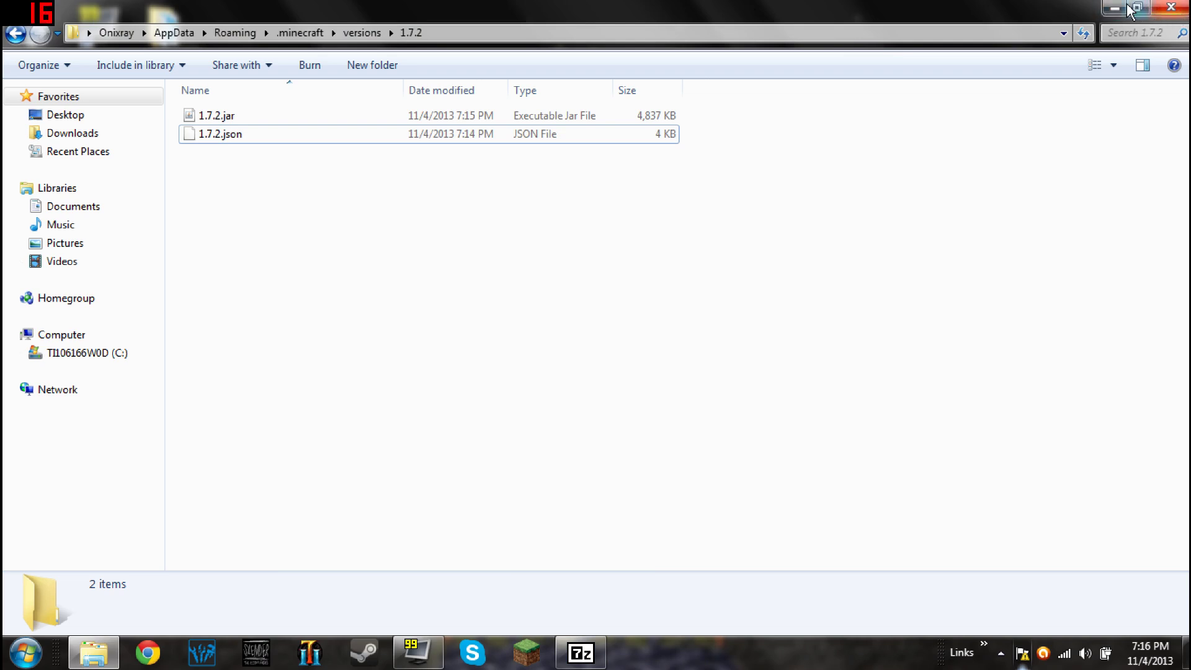
pyautogui.click(1108, 8)
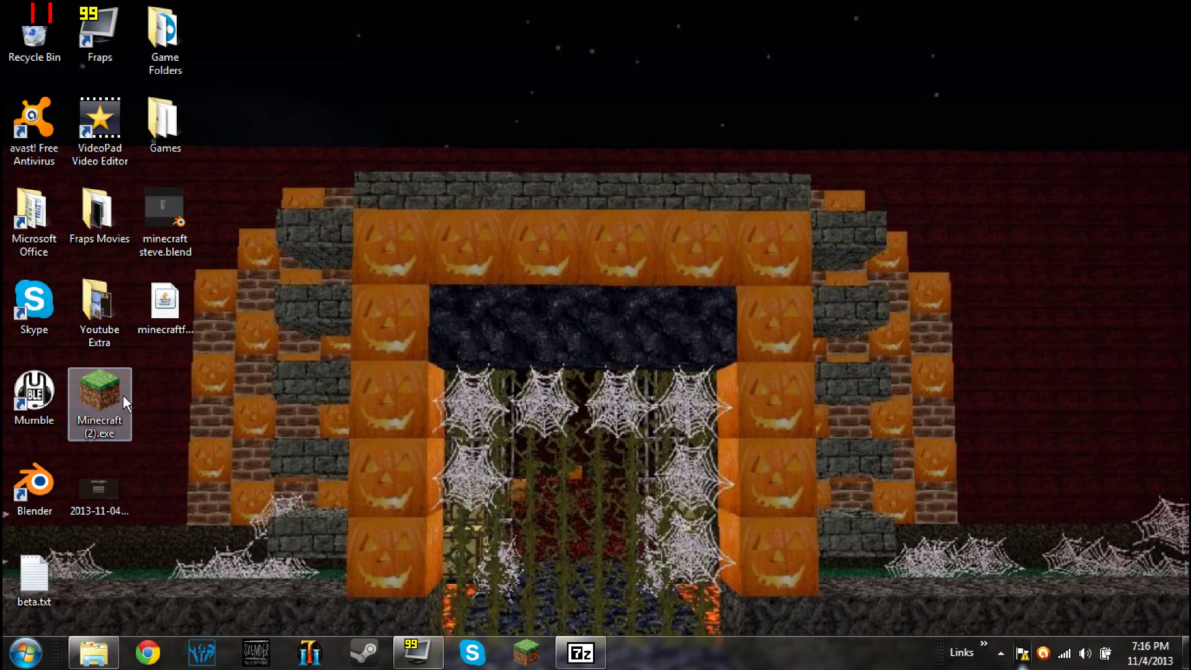
pyautogui.click(581, 653)
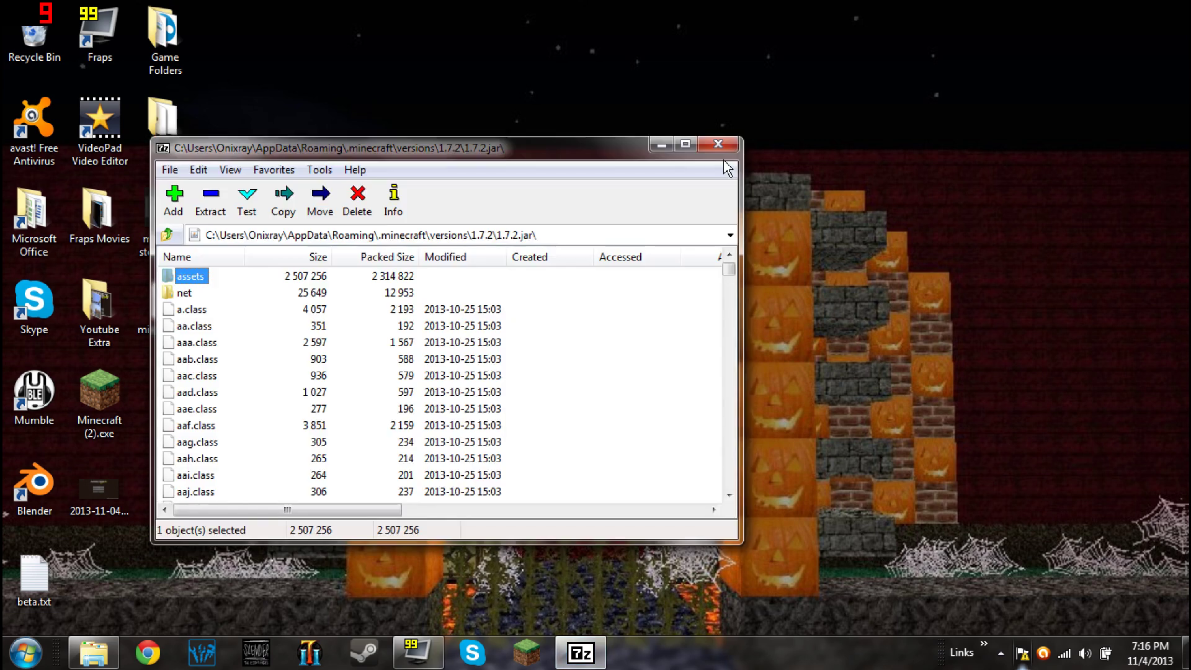
pyautogui.click(661, 145)
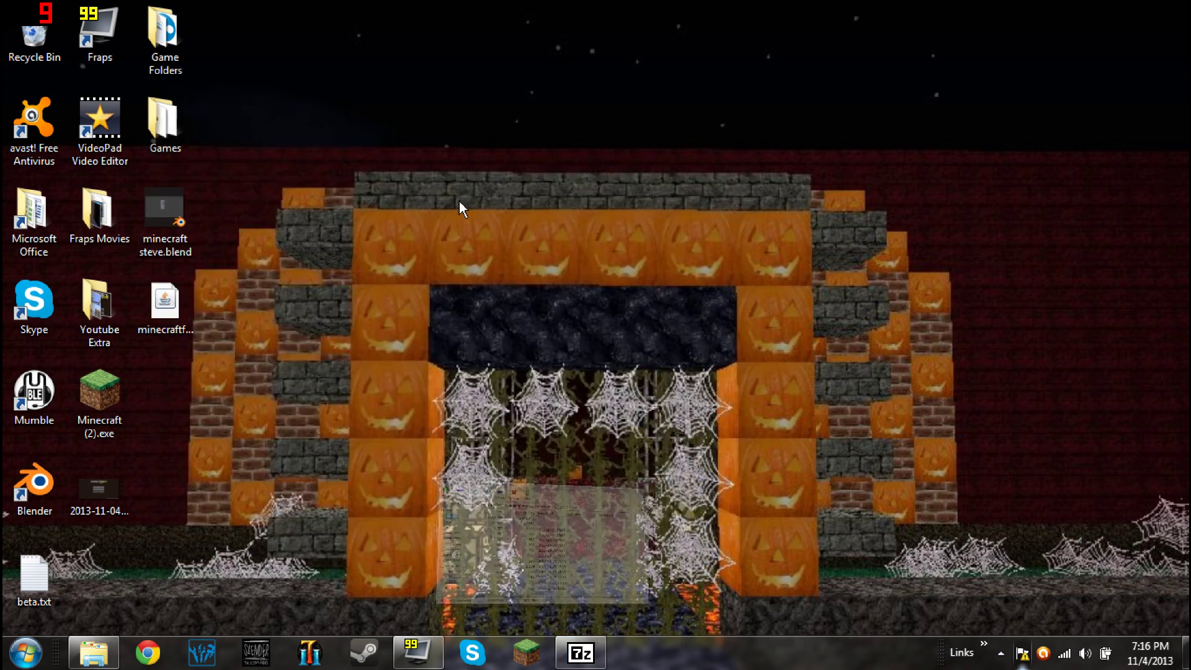
# - Launch Minecraft (2).exe from the desktop and play 1.7.2 to see the 'Subscribe!' splash
pyautogui.doubleClick(89, 411)
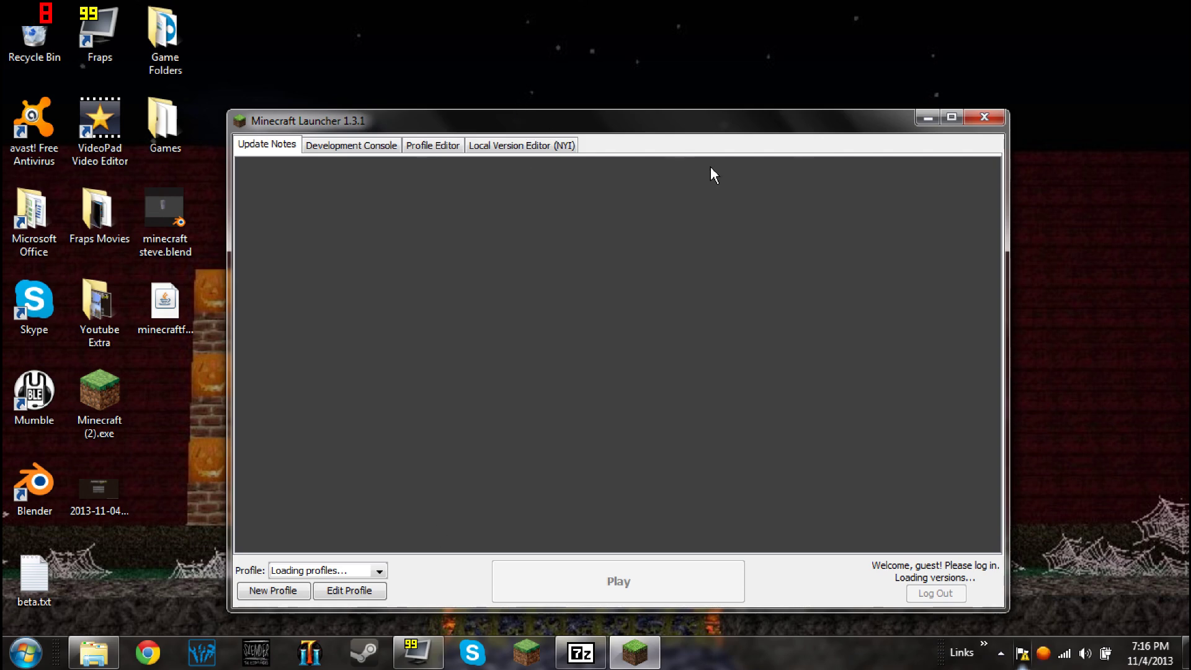
pyautogui.moveTo(512, 122); pyautogui.dragTo(458, 94)
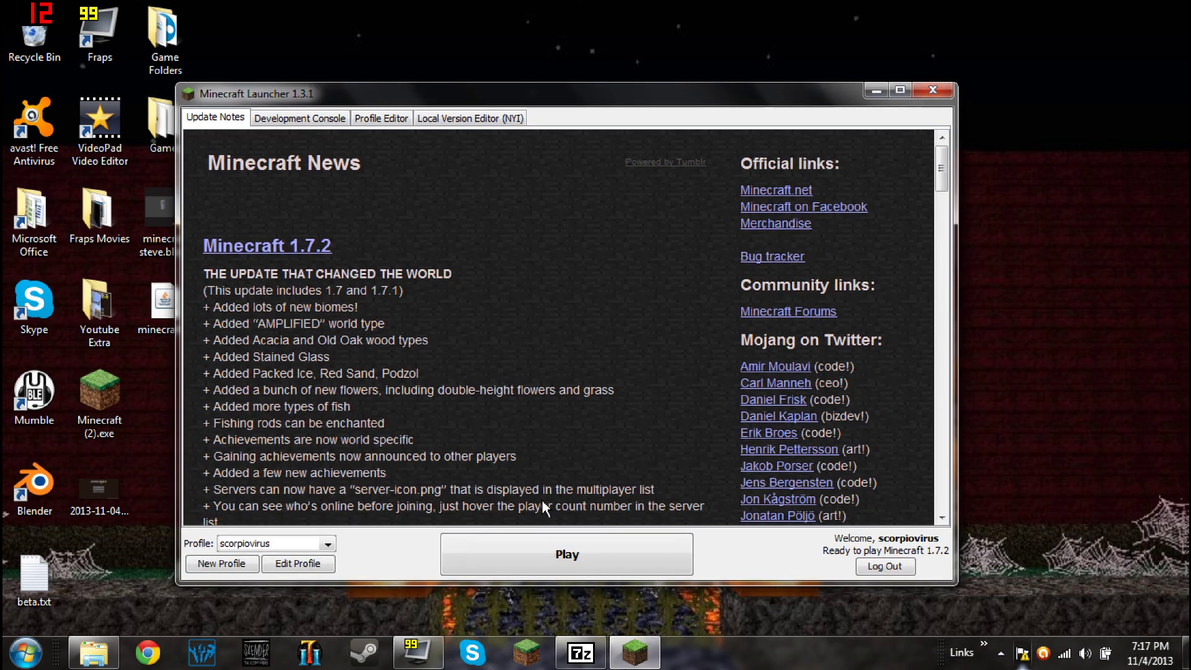
pyautogui.click(537, 572)
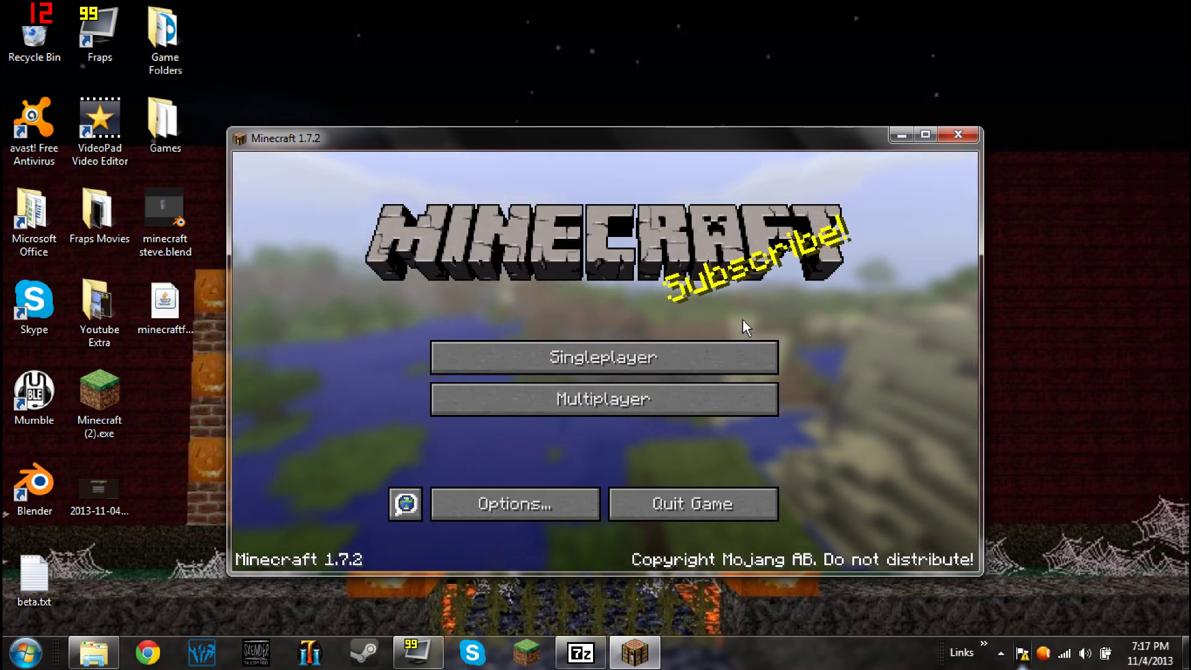
# - Maximize Minecraft, load the PvP Tutorial singleplayer world, and bring up the game menu
pyautogui.click(923, 133)
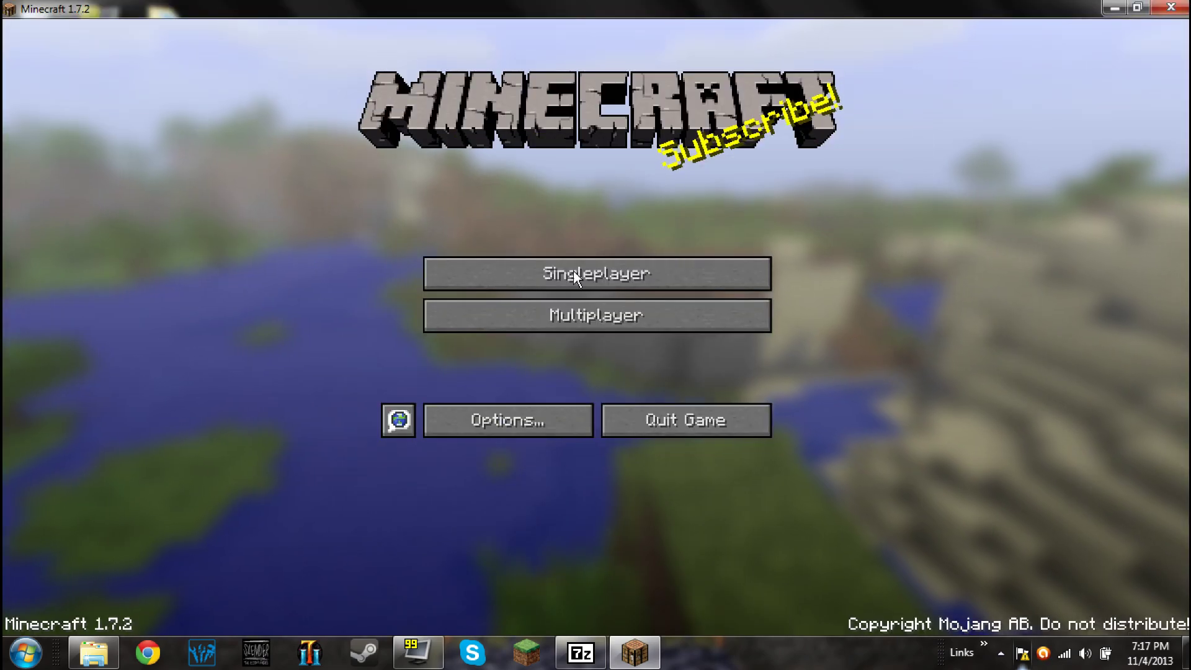
pyautogui.click(697, 270)
pyautogui.click(648, 117)
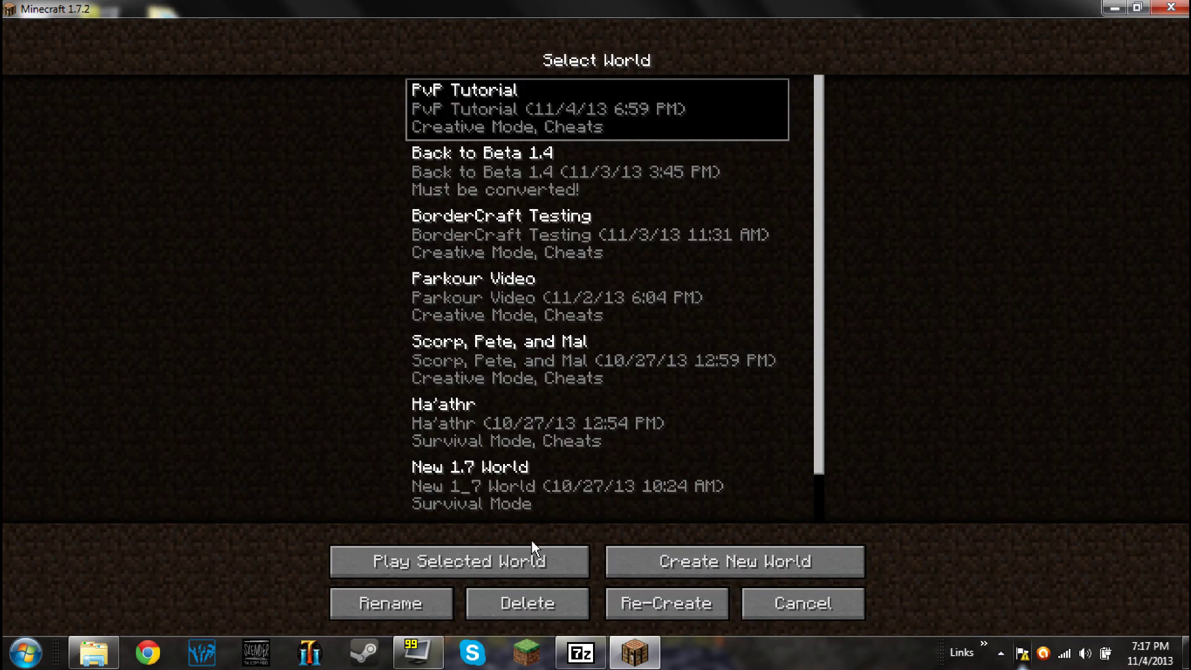
pyautogui.click(534, 560)
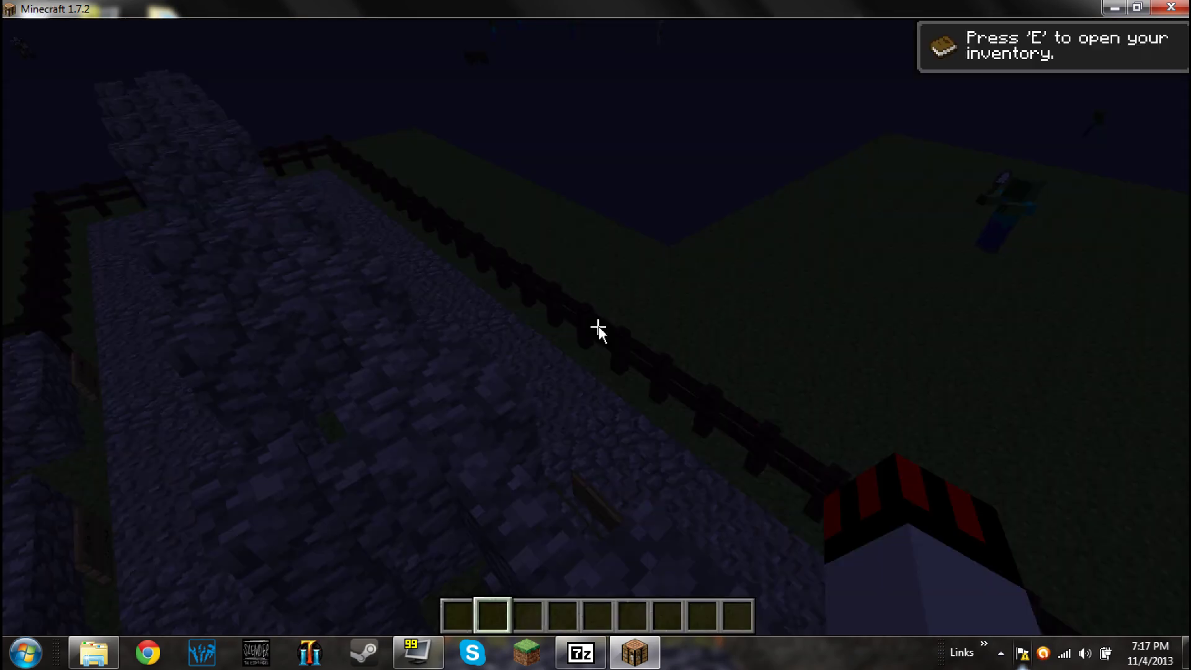
pyautogui.press('Escape')
pyautogui.click(623, 382)
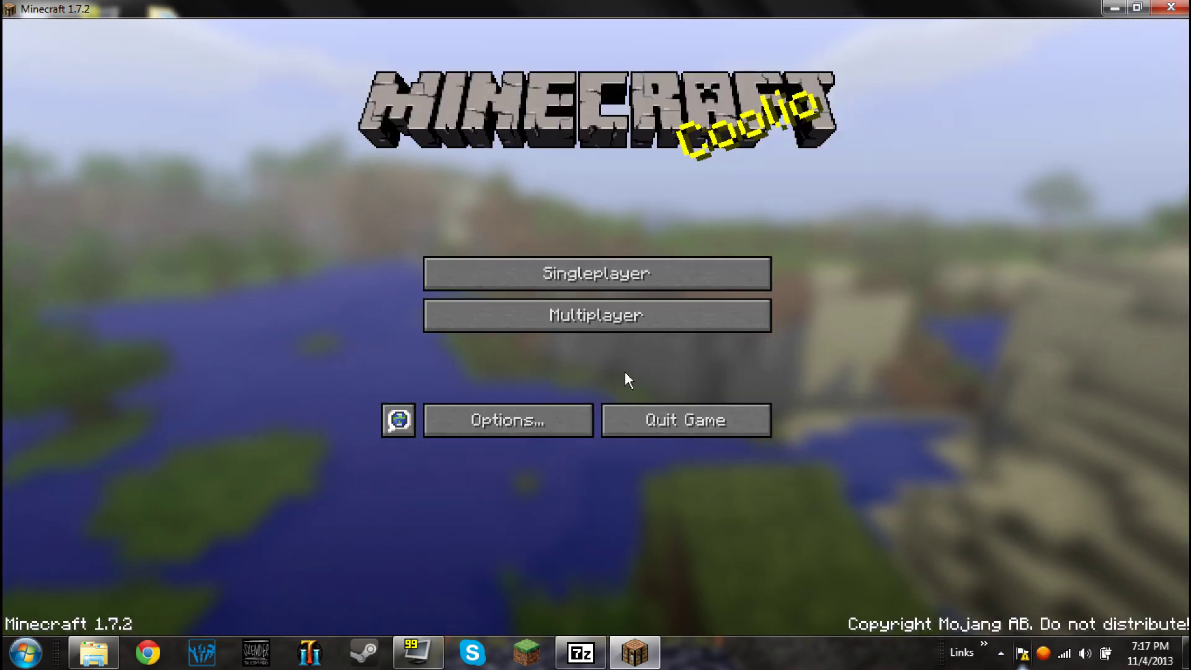
pyautogui.click(679, 310)
pyautogui.click(623, 227)
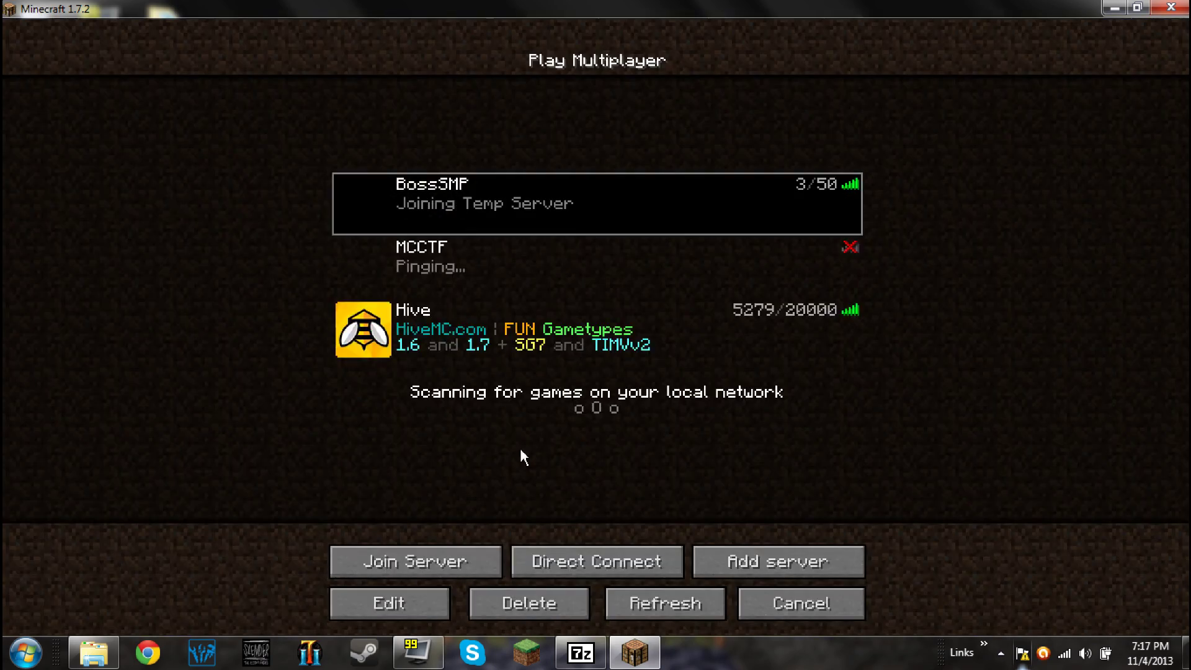
pyautogui.click(481, 554)
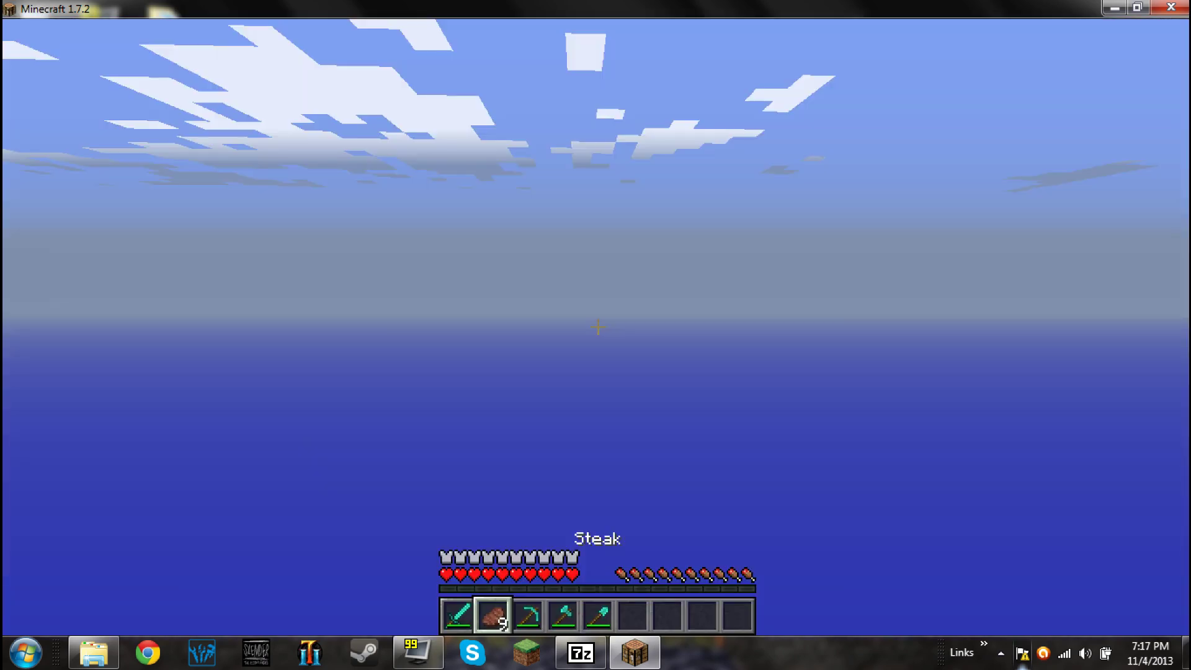
pyautogui.press('Escape')
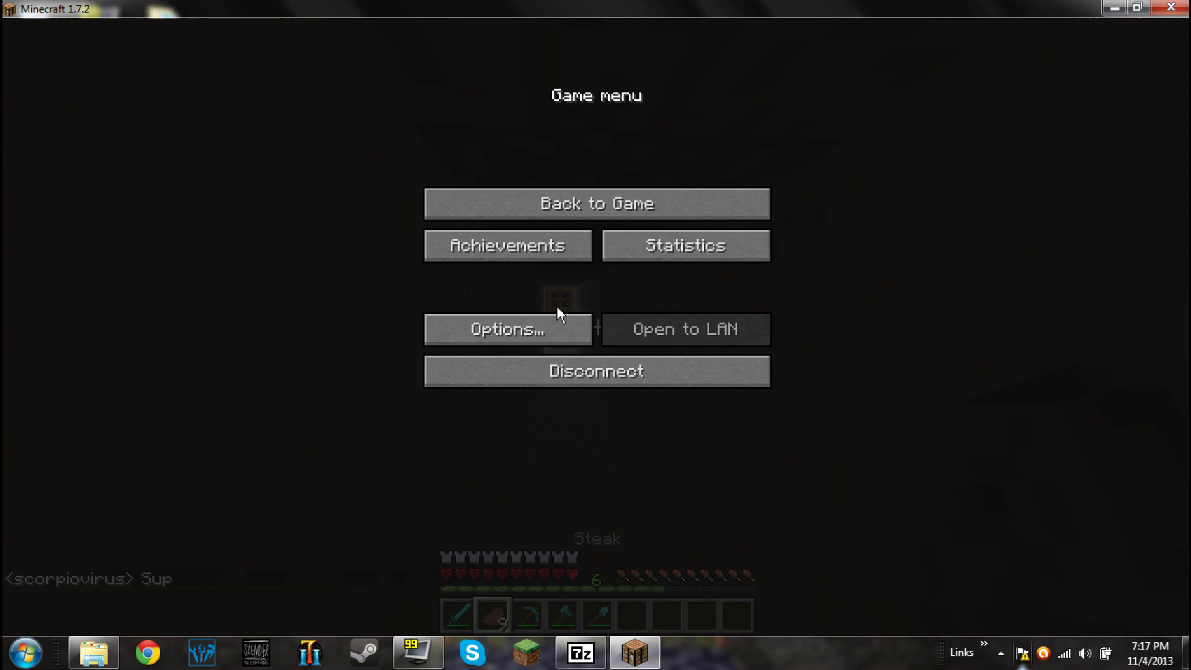
pyautogui.click(567, 382)
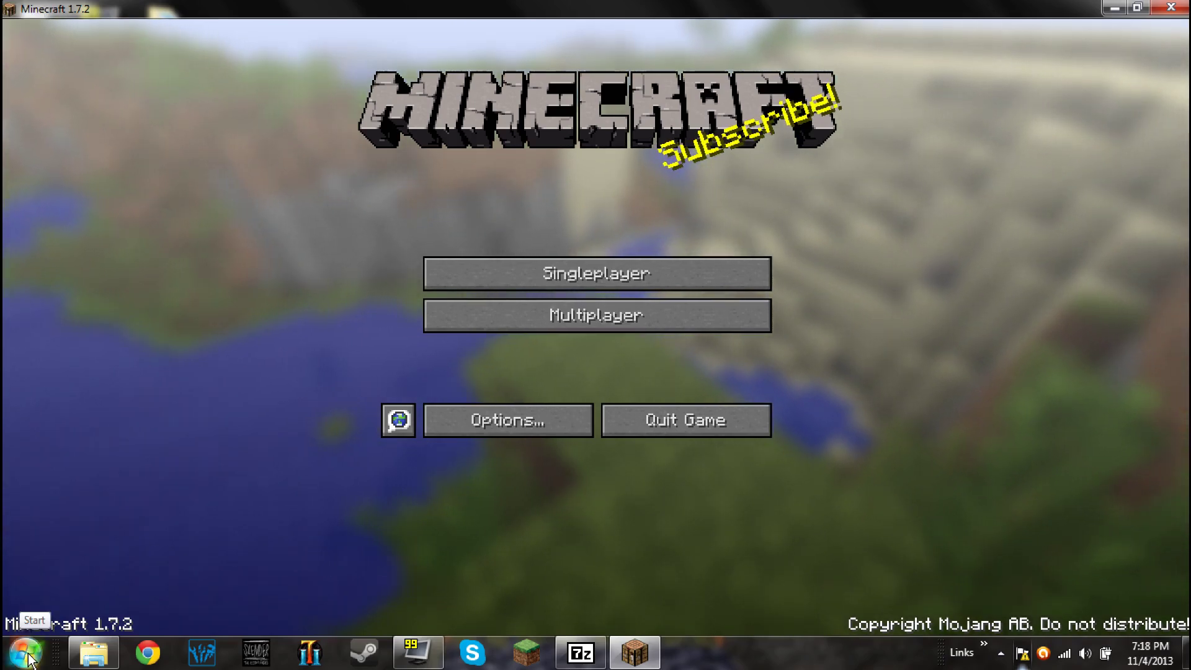
# - Bring the versions\1.7.2 folder forward and search %appdata% from Start to open AppData Roaming
pyautogui.click(149, 580)
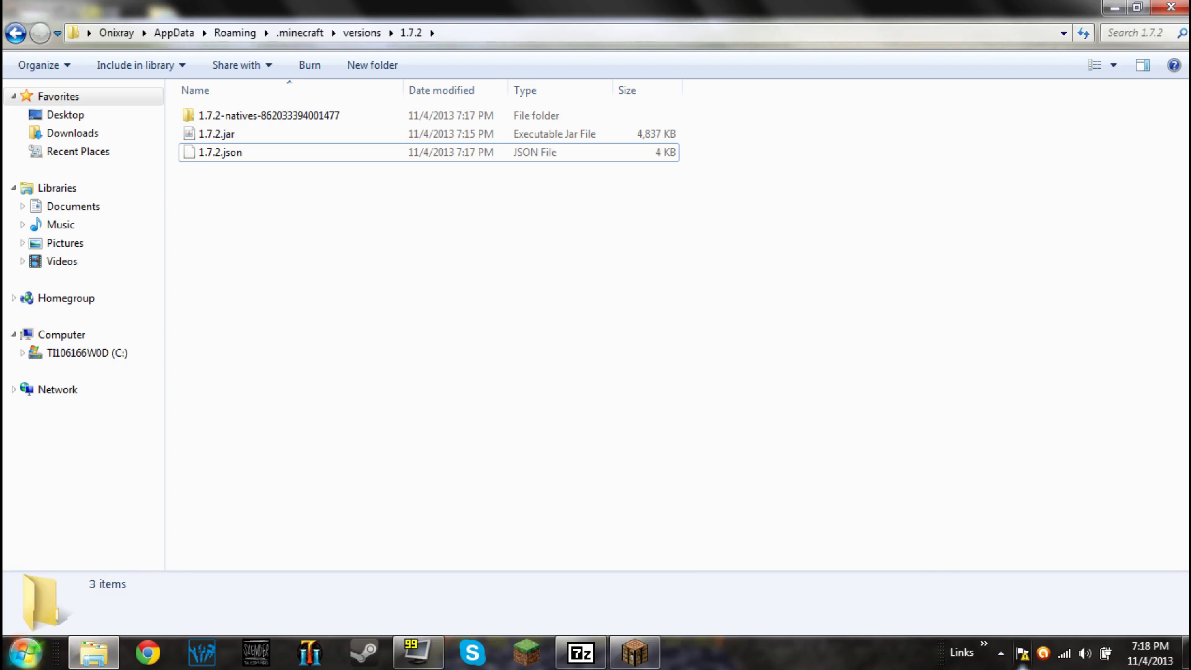
pyautogui.press('super')
pyautogui.write('@appdat')
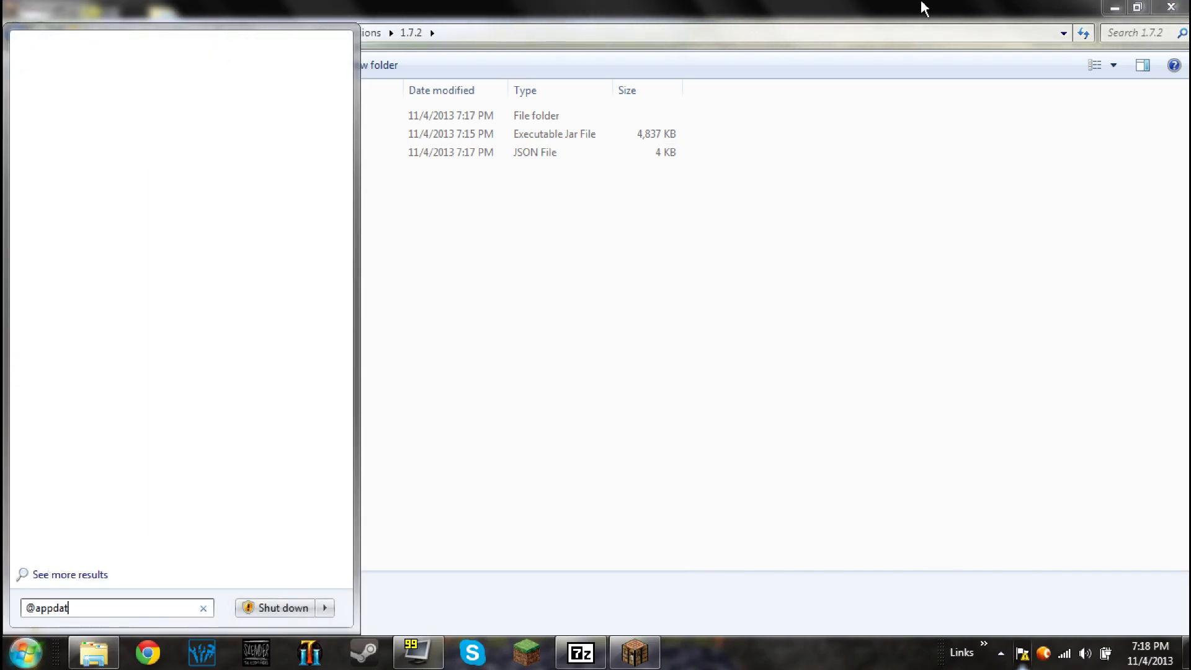
pyautogui.write('a%')
pyautogui.click(921, 9)
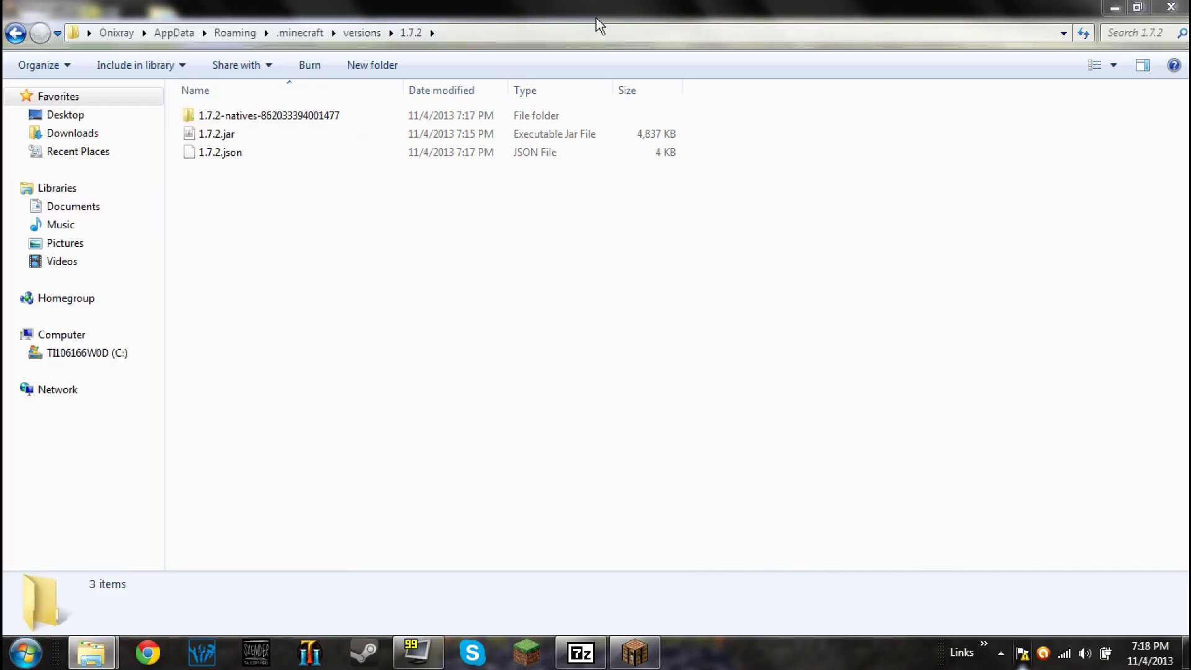
pyautogui.click(24, 652)
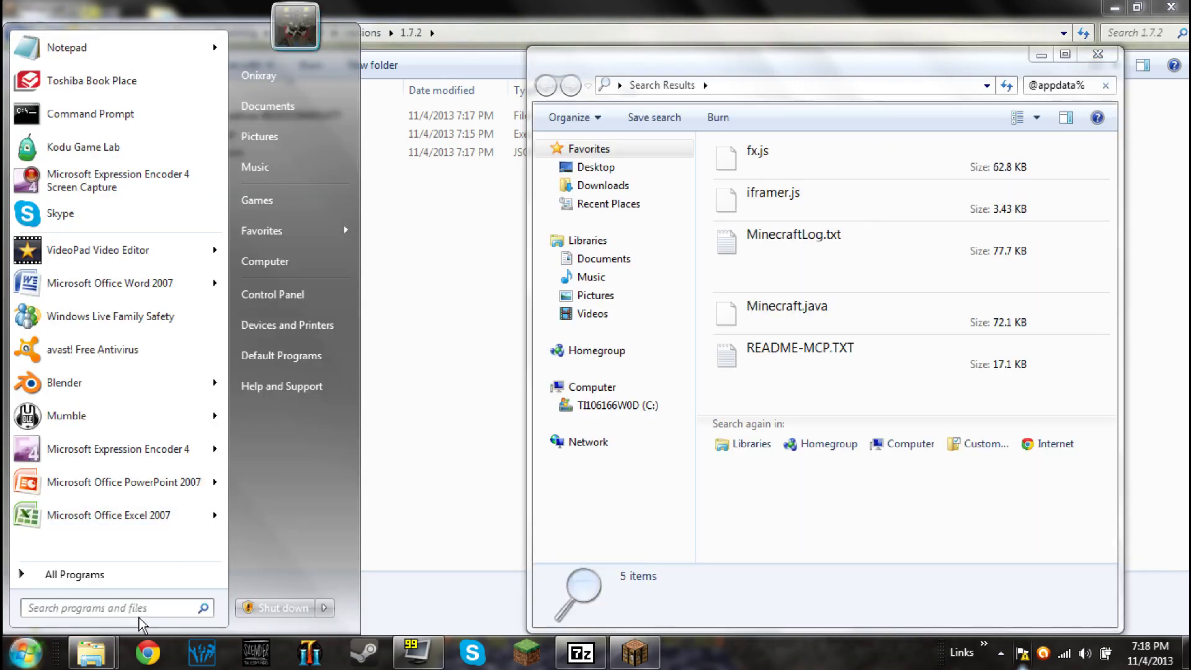
pyautogui.write('%')
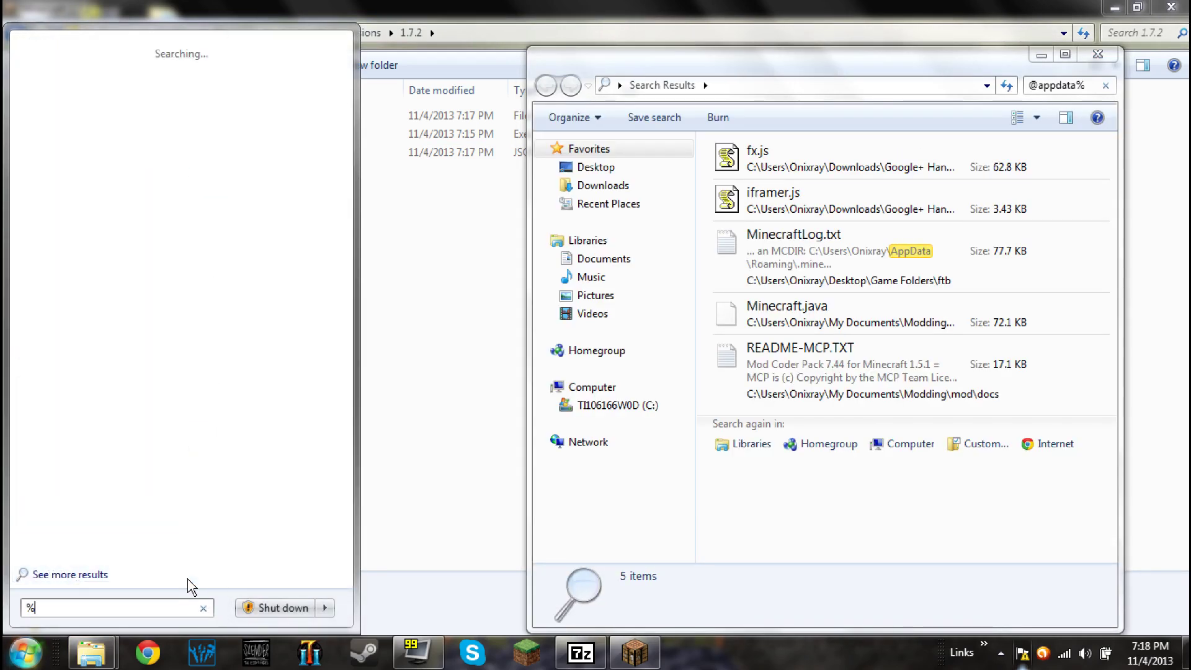
pyautogui.write('appada')
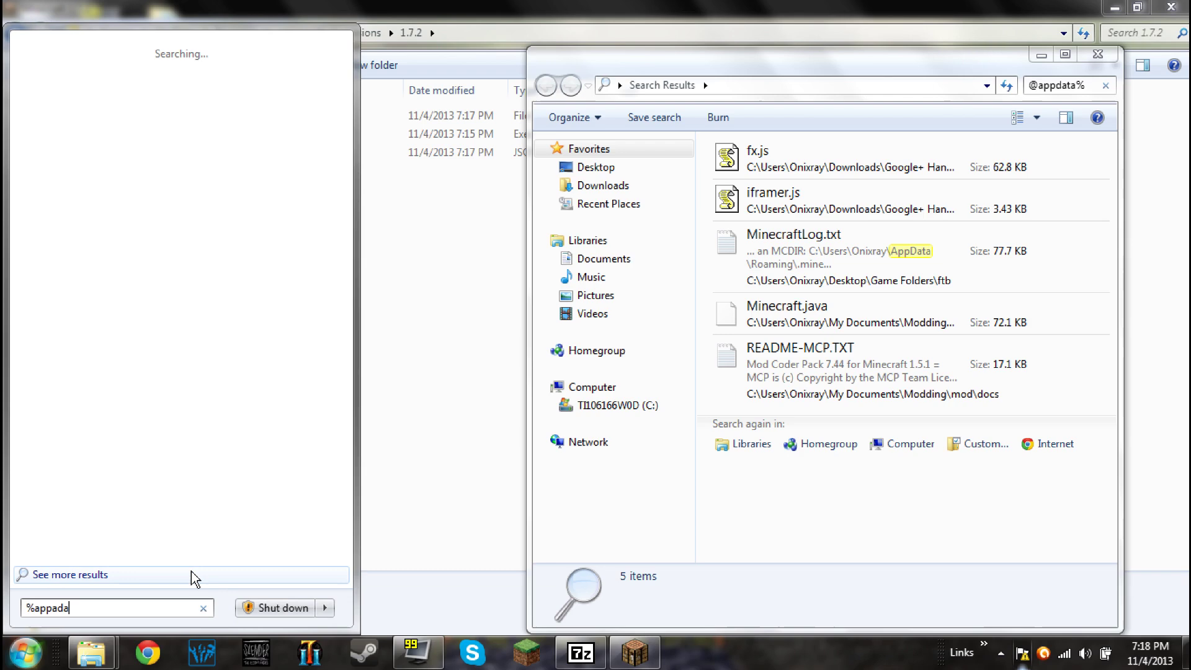
pyautogui.write('ata%')
pyautogui.press('Return')
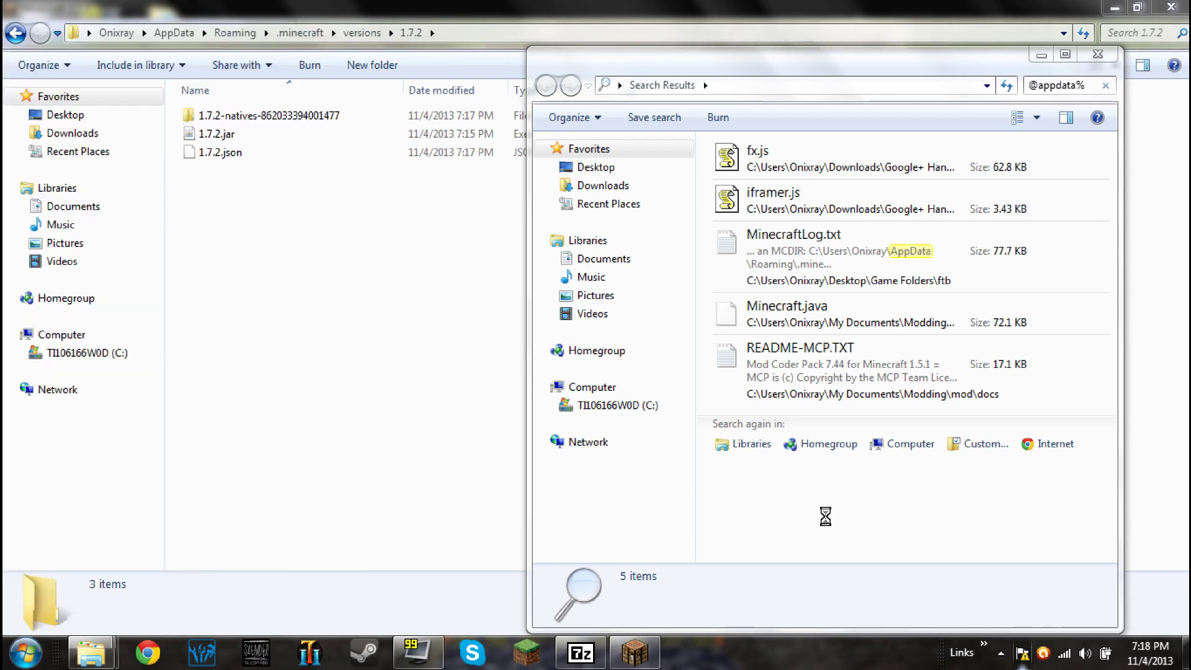
# - Open .minecraft\screenshots, then close the screenshots folder window
pyautogui.doubleClick(797, 123)
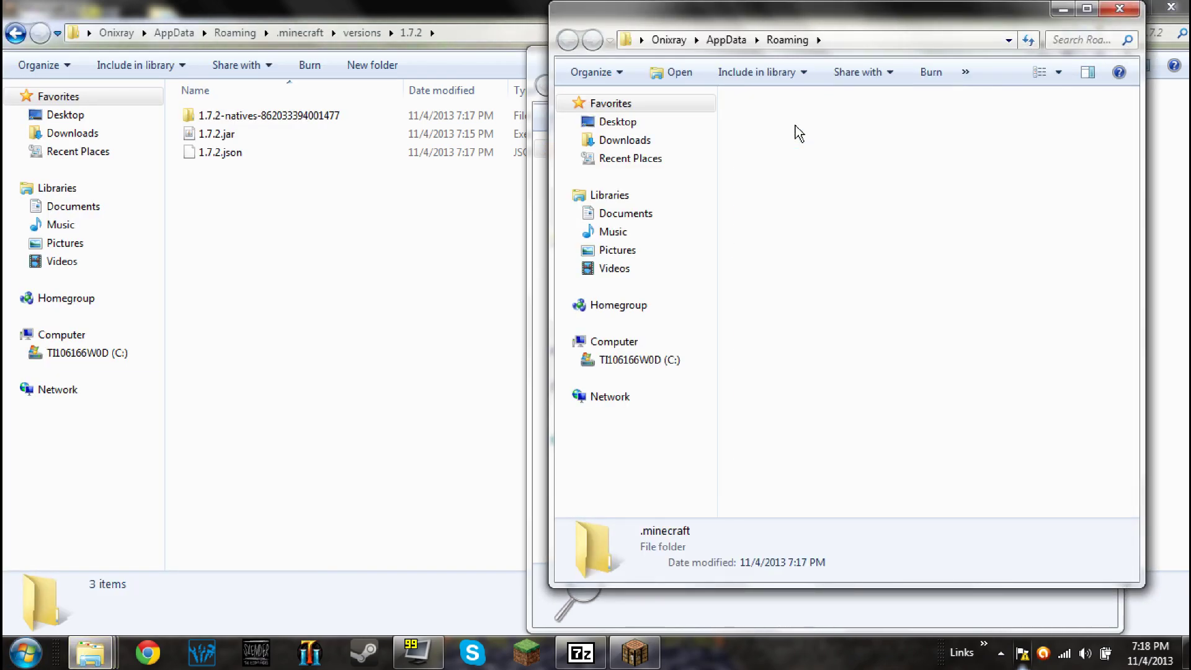
pyautogui.doubleClick(806, 324)
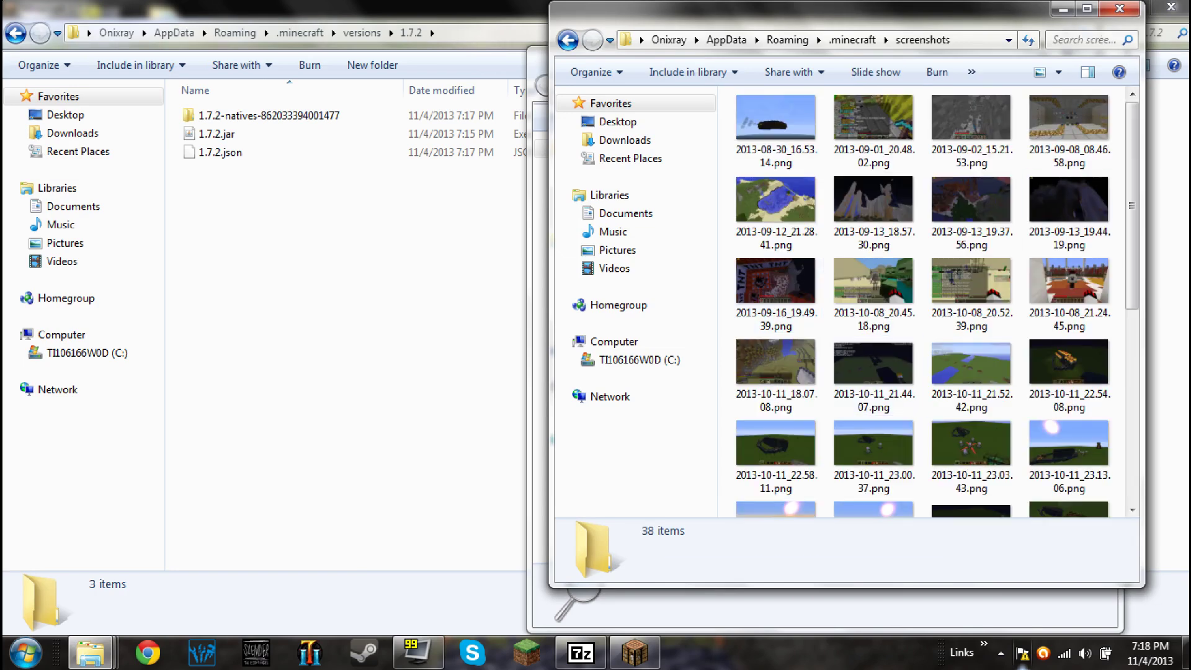
pyautogui.moveTo(1131, 247); pyautogui.dragTo(1139, 469)
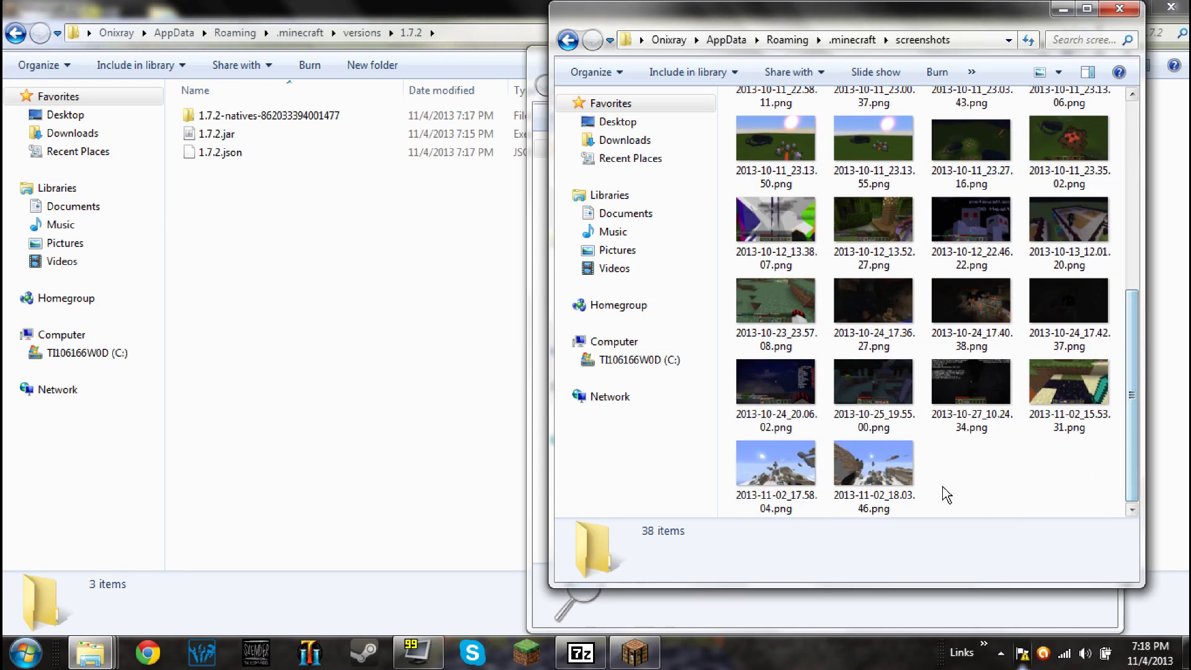
pyautogui.click(1120, 8)
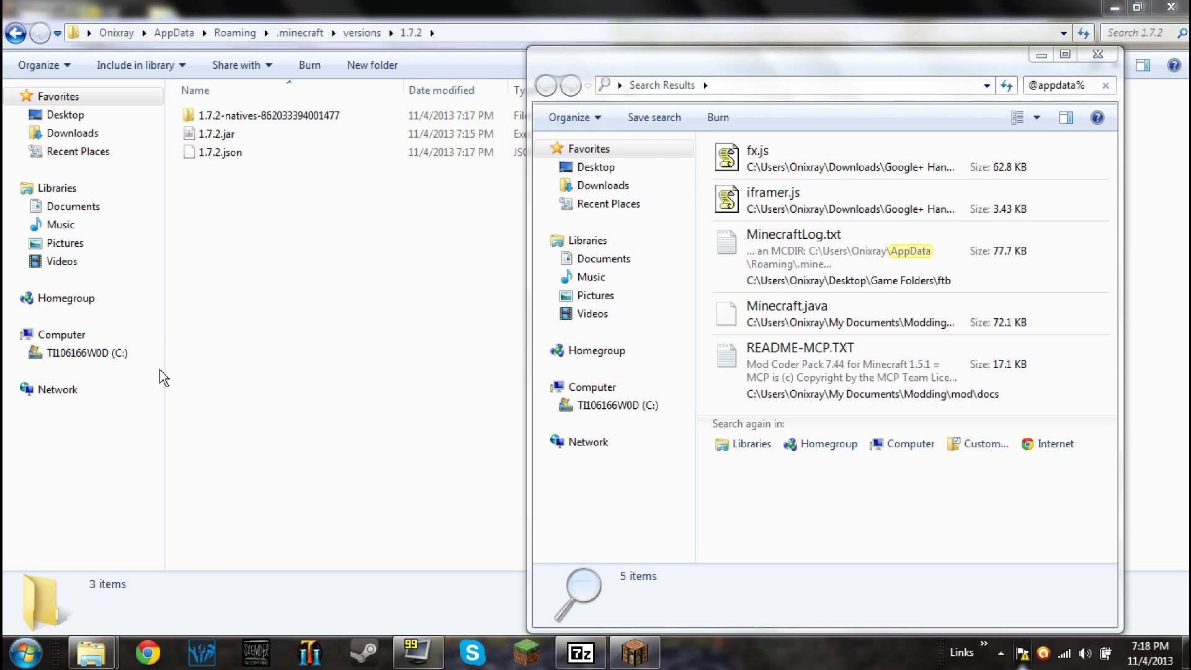
# - Bring the 1.7.2.jar archive window in front of Minecraft and open assets\minecraft
pyautogui.click(581, 651)
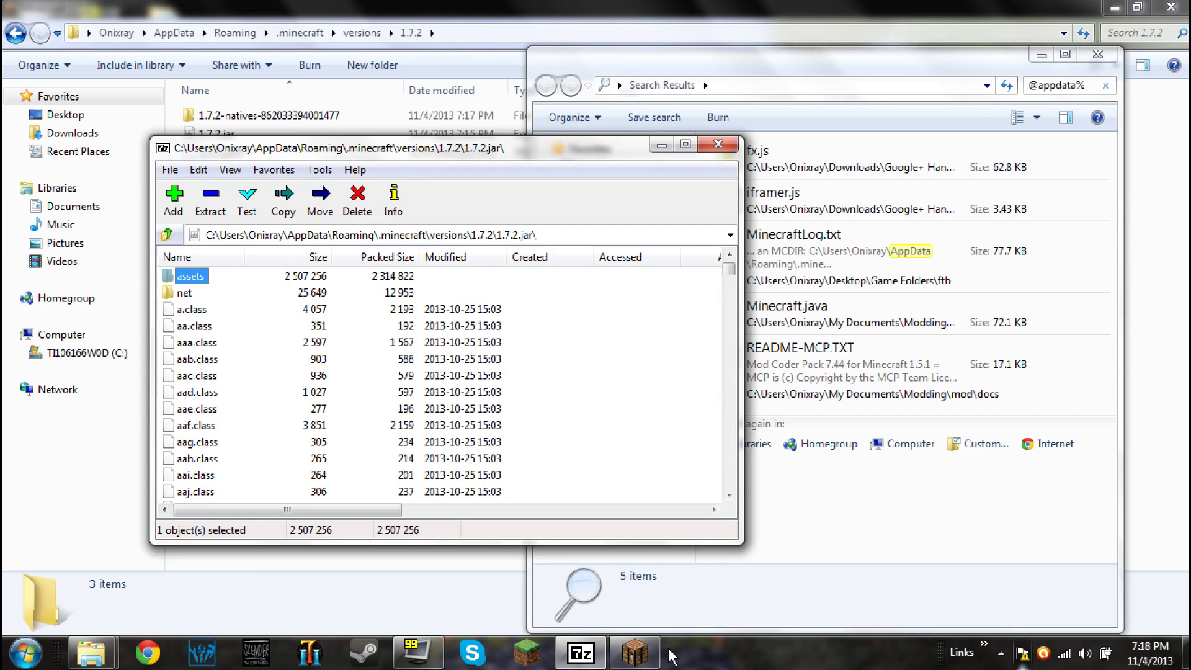
pyautogui.click(648, 654)
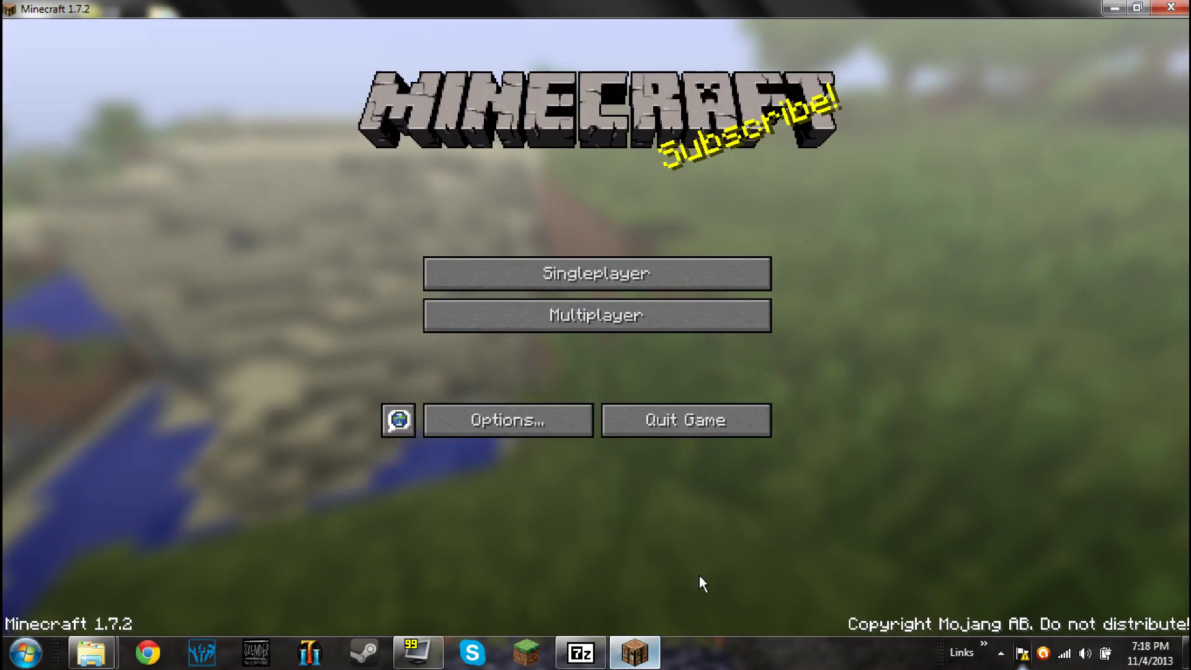
pyautogui.click(590, 654)
pyautogui.click(656, 630)
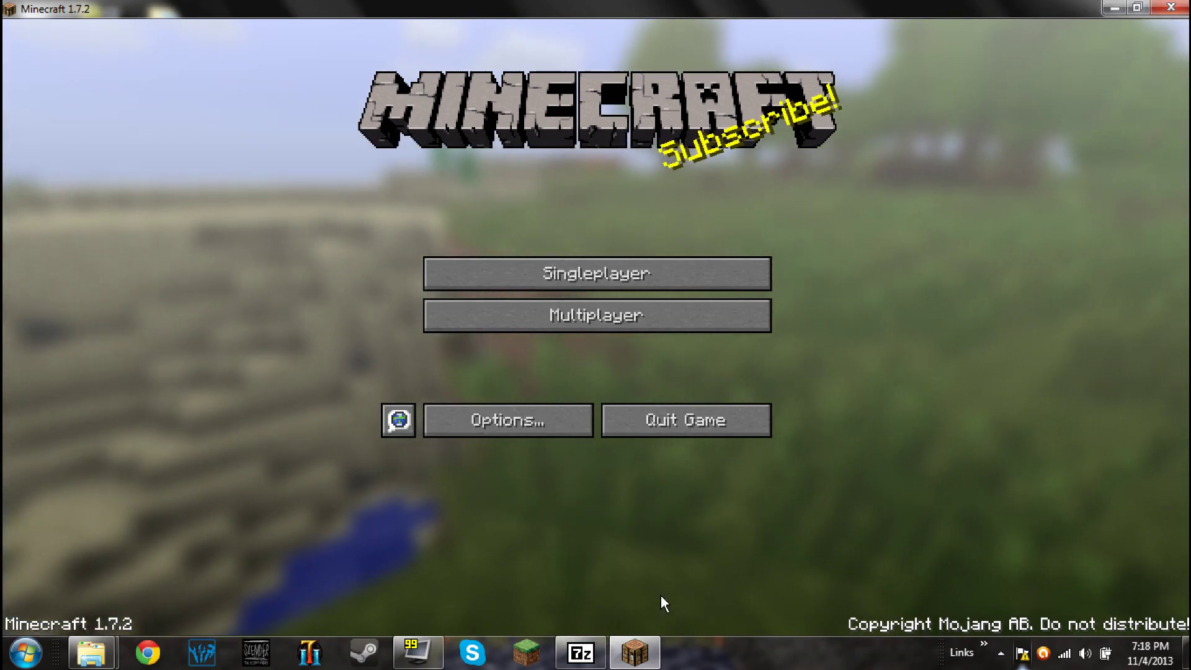
pyautogui.click(581, 653)
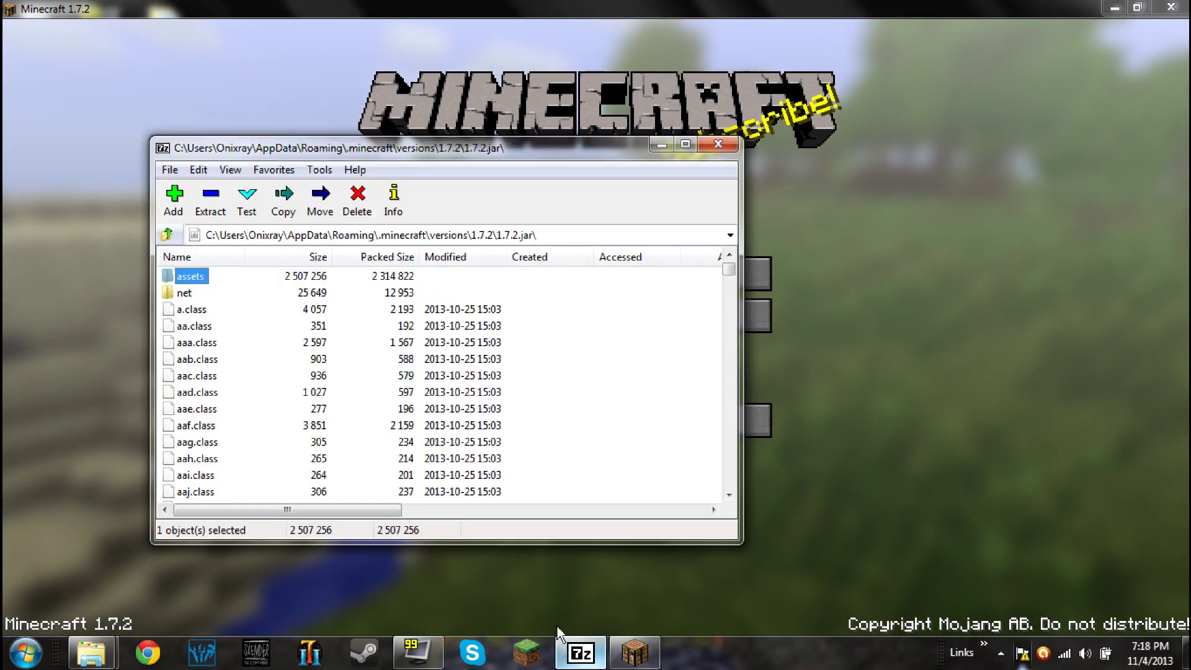
pyautogui.doubleClick(197, 280)
pyautogui.doubleClick(192, 276)
# - Look inside the texts, lang and shaders folders, returning to assets\minecraft each time
pyautogui.click(194, 327)
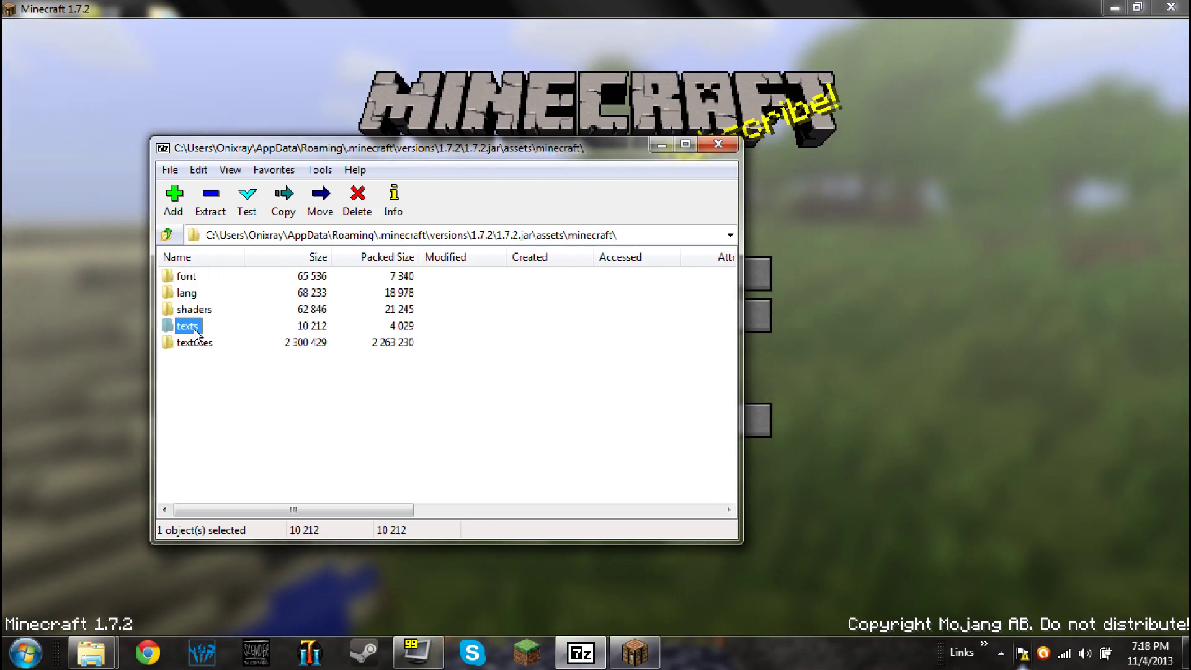
pyautogui.doubleClick(188, 327)
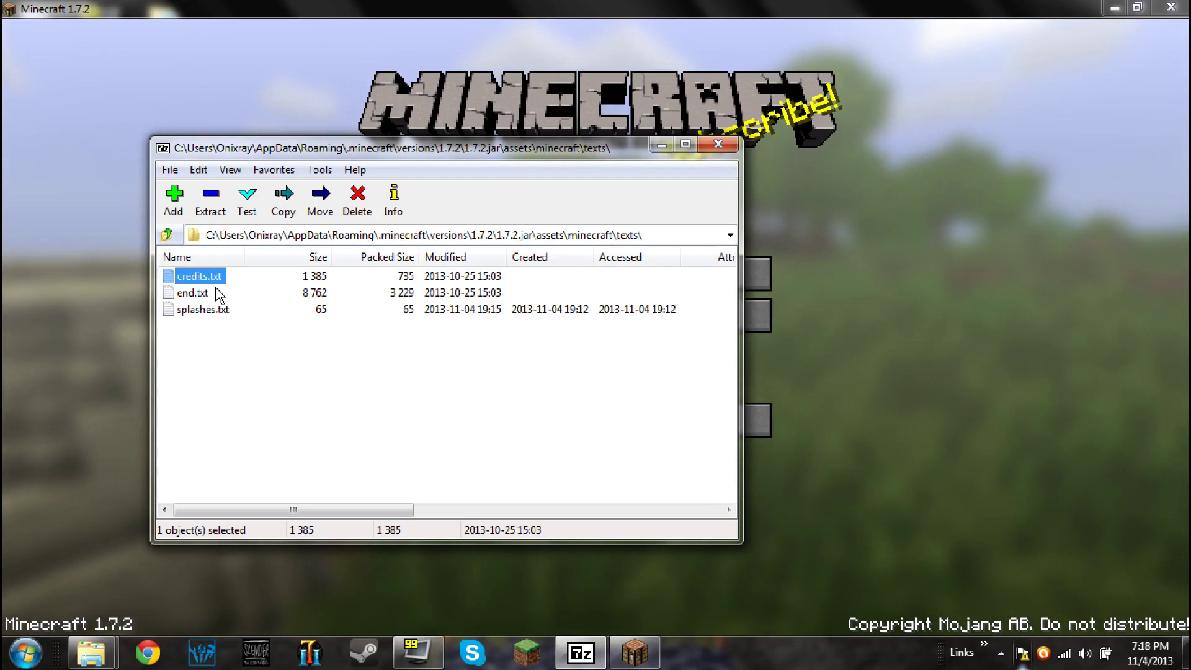
pyautogui.click(166, 235)
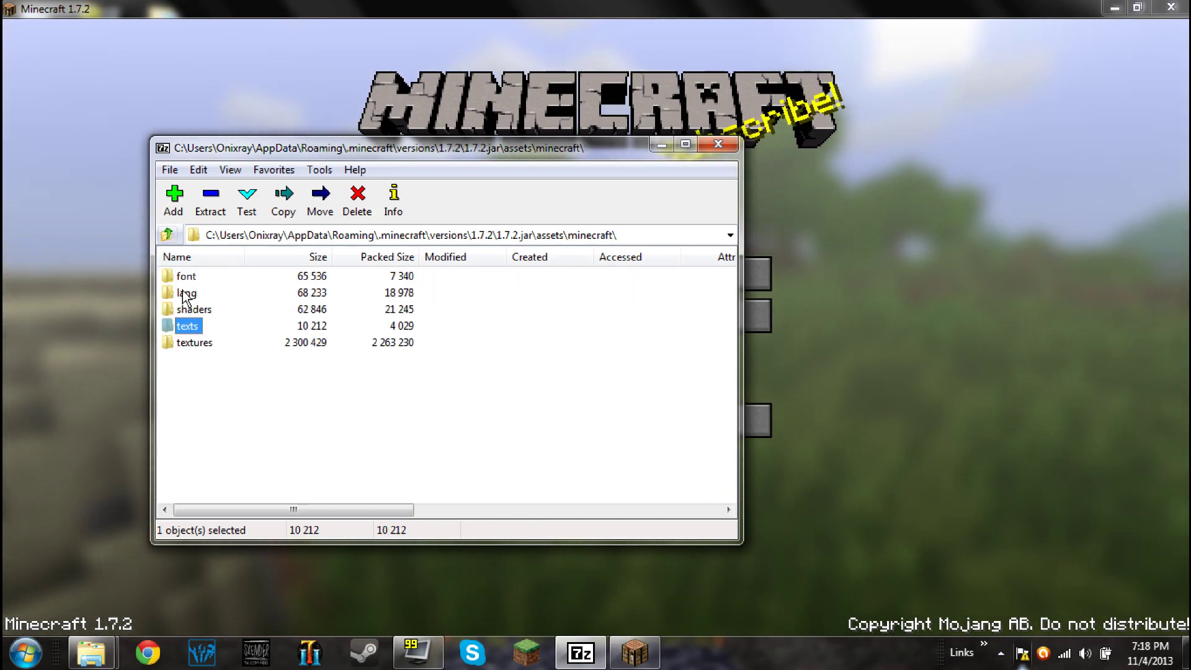
pyautogui.doubleClick(186, 296)
pyautogui.click(166, 235)
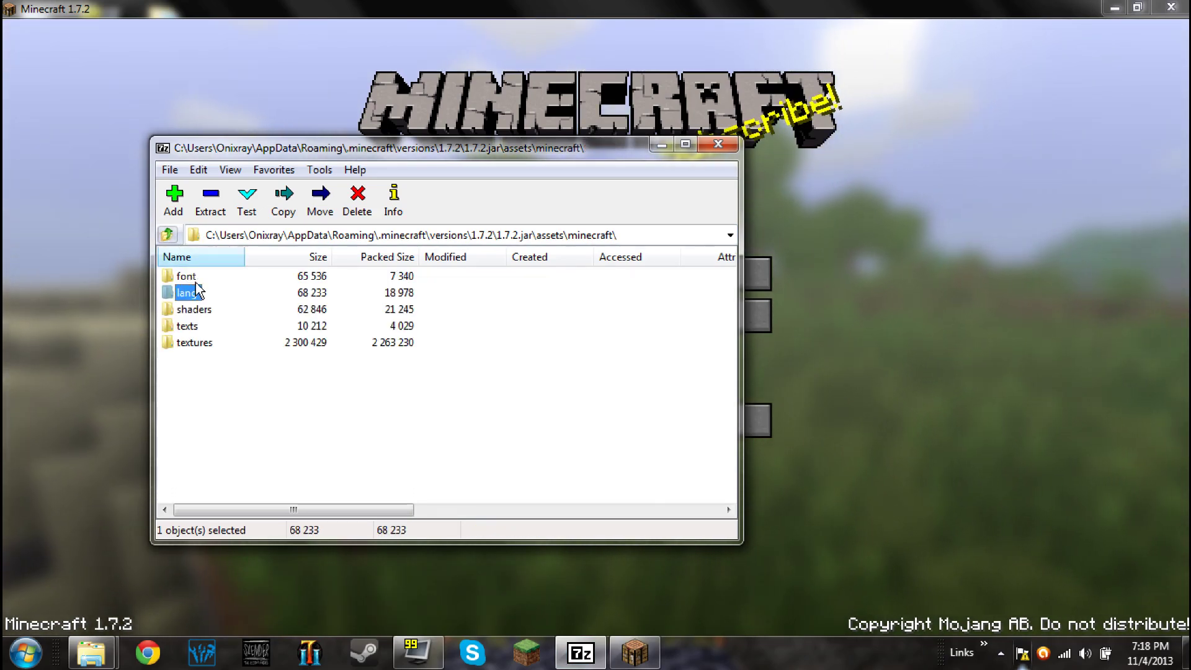
pyautogui.click(186, 309)
pyautogui.doubleClick(186, 309)
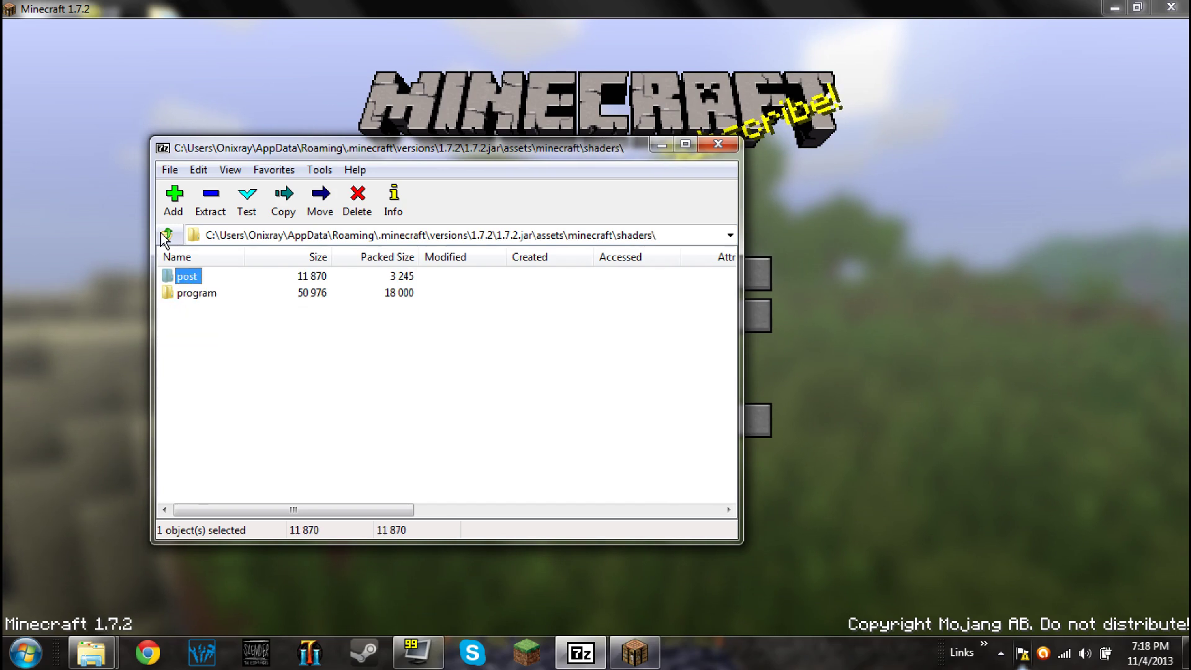
pyautogui.click(166, 235)
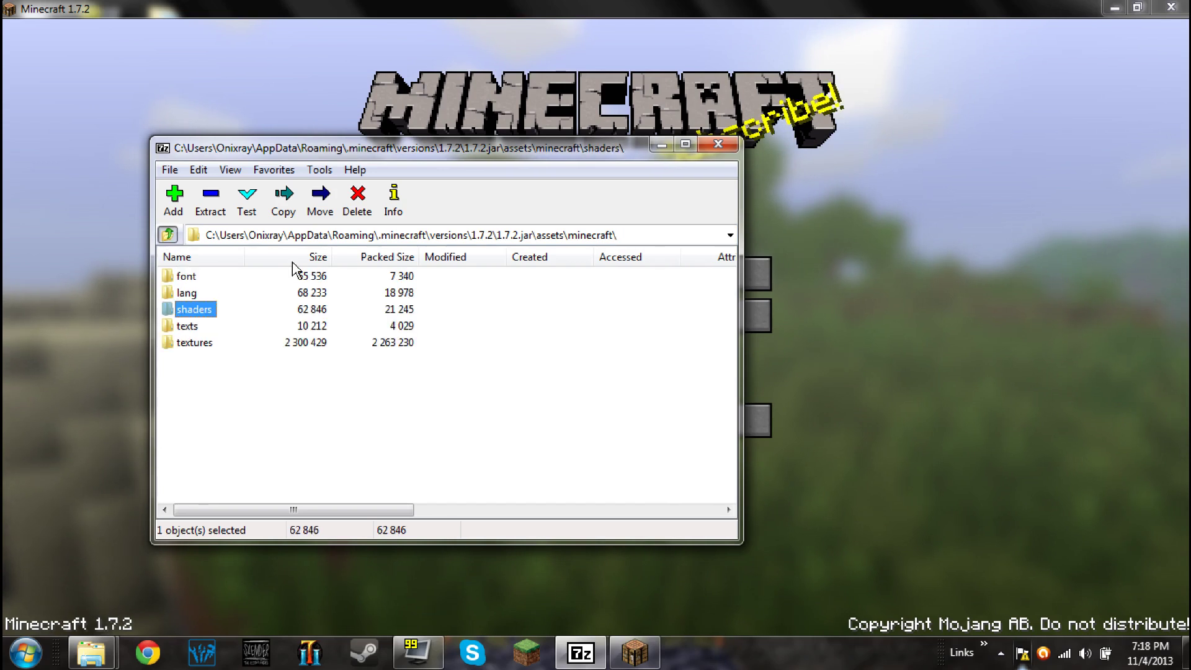
# - Open the textures folder to list blocks, colormap, entity and the other texture subfolders
pyautogui.press('Down')
pyautogui.press('Down')
pyautogui.press('Return')
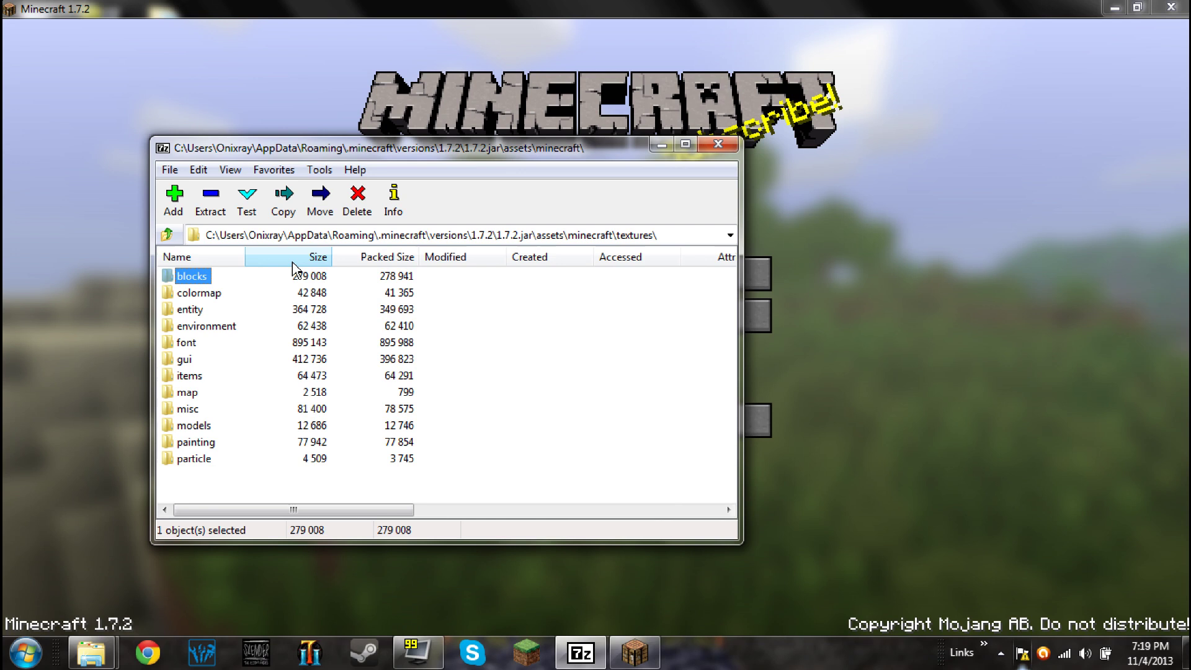